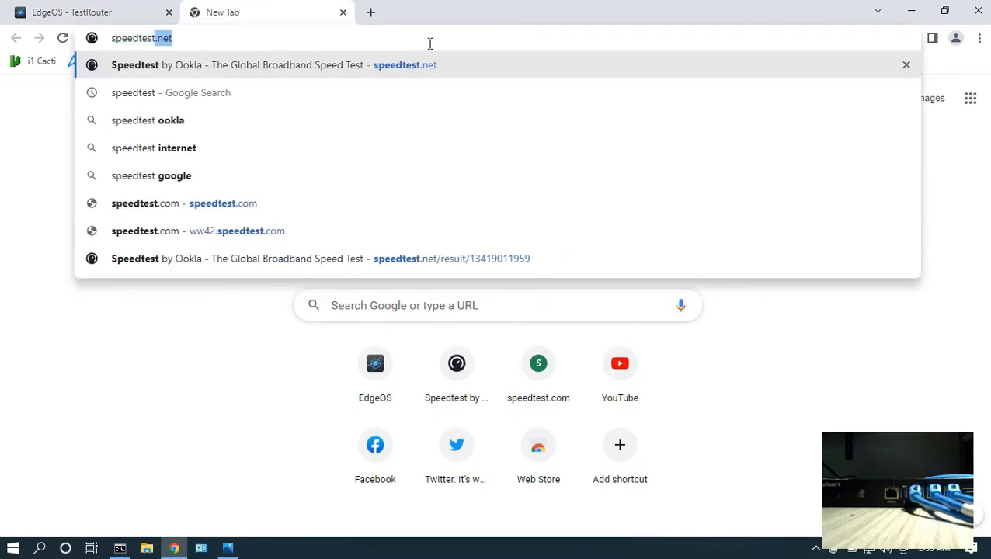
# Open speedtest.net and run a baseline speed test.
pyautogui.press('Return')
pyautogui.click(227, 549)
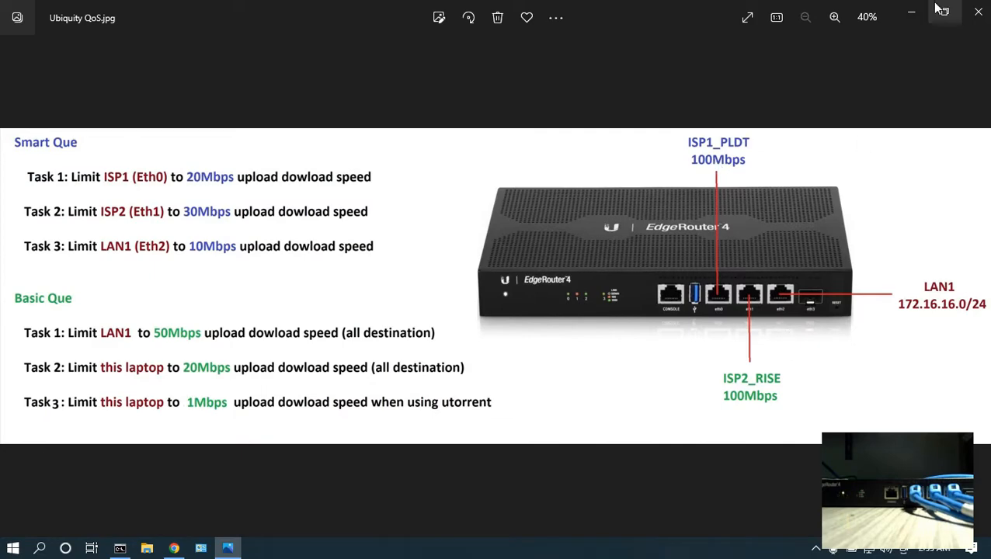
pyautogui.click(912, 11)
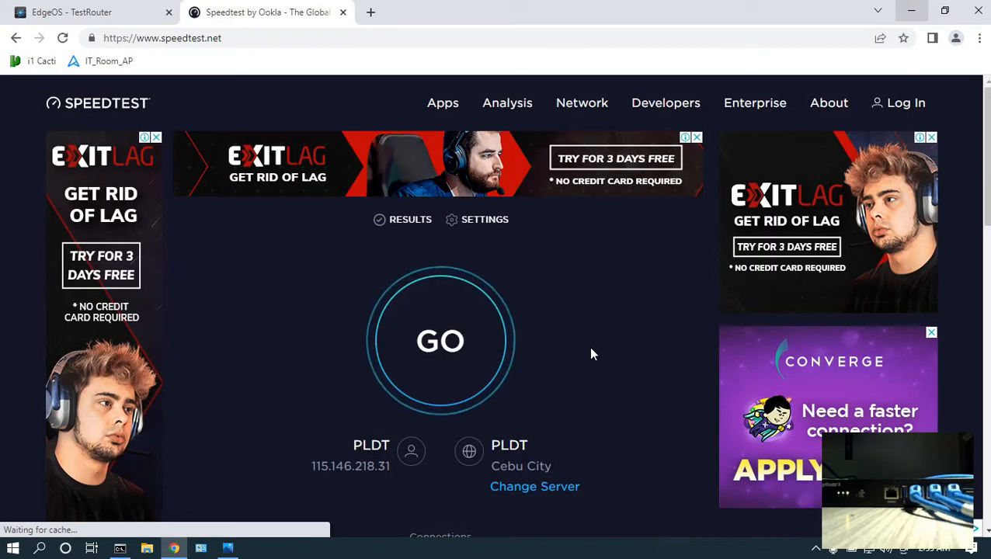
pyautogui.click(444, 359)
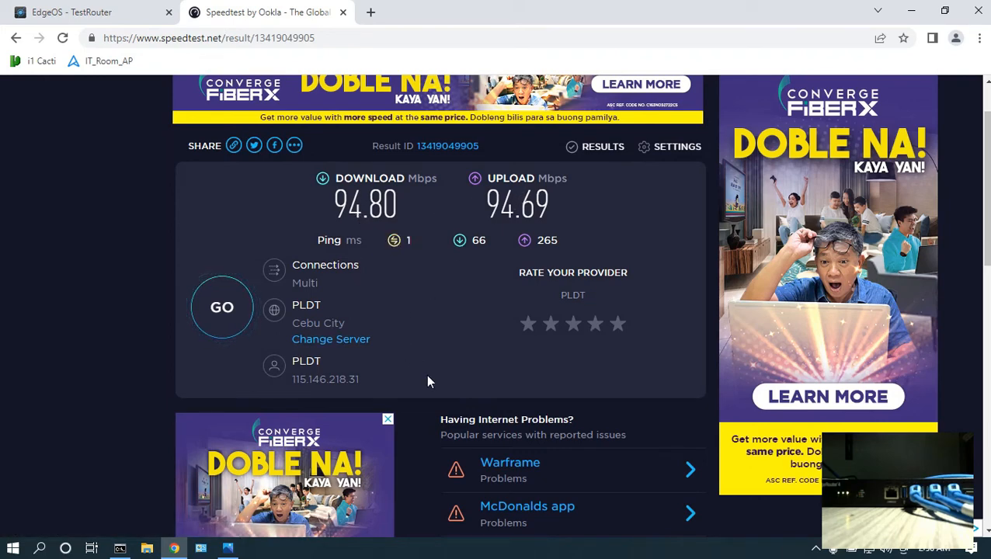
# Disable the WAN interface eth0 from the router dashboard.
pyautogui.click(70, 11)
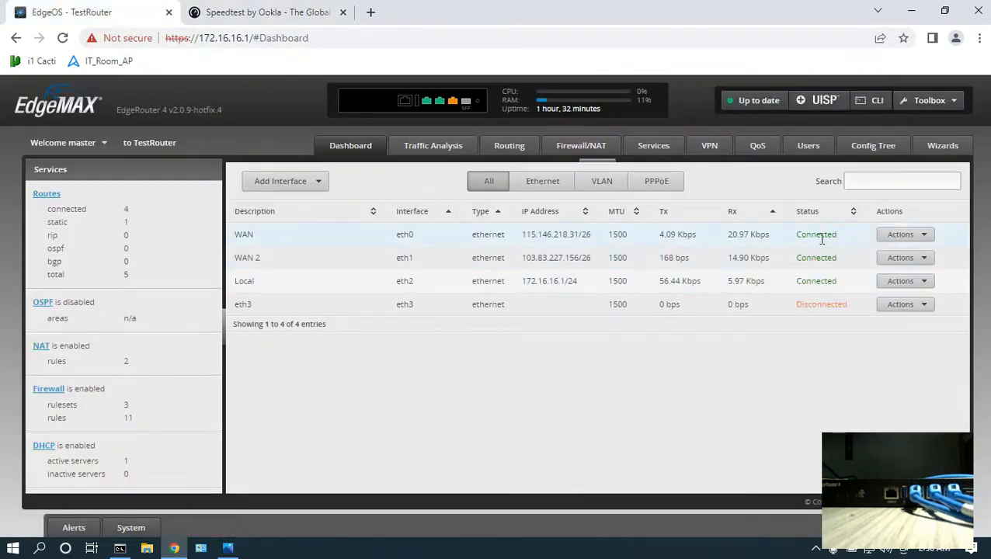
pyautogui.click(884, 235)
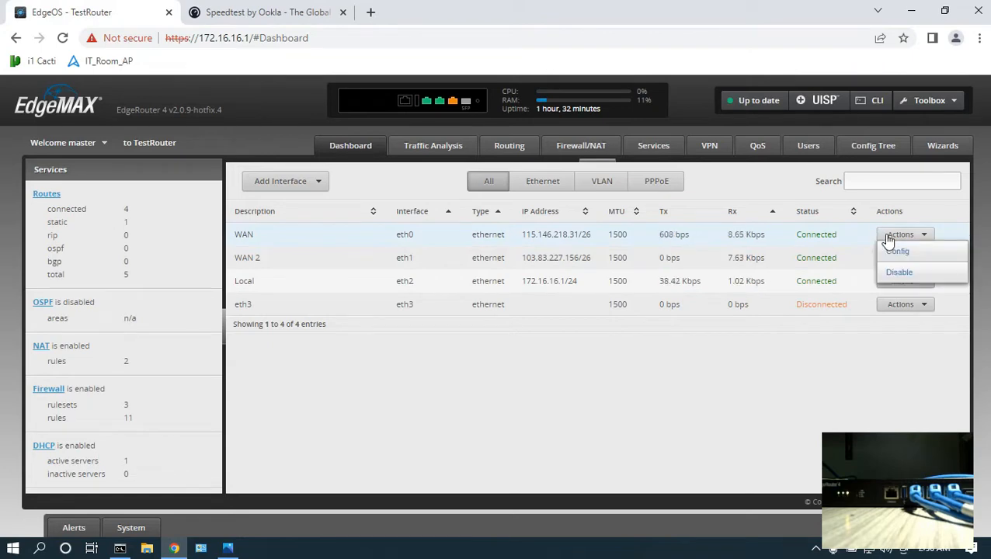
pyautogui.click(895, 272)
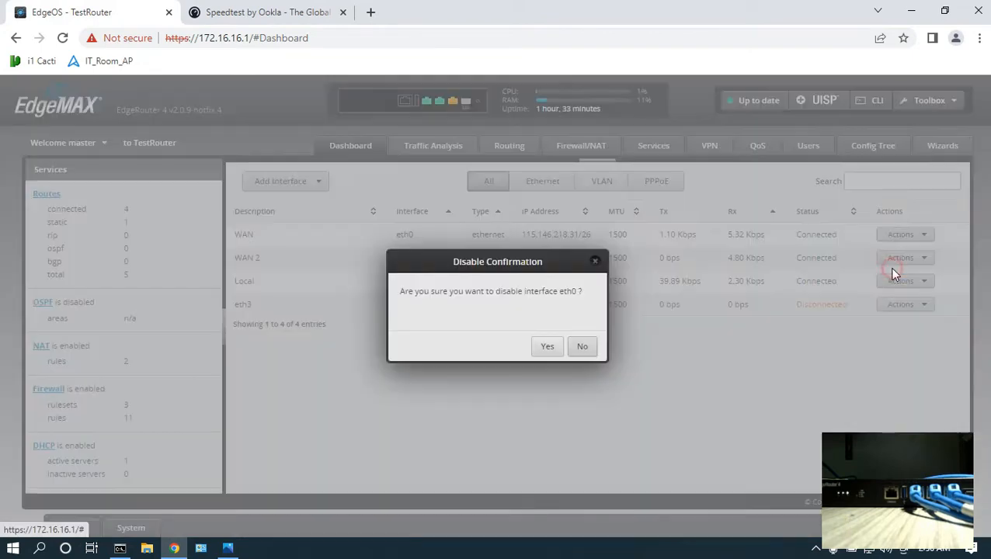
pyautogui.click(549, 347)
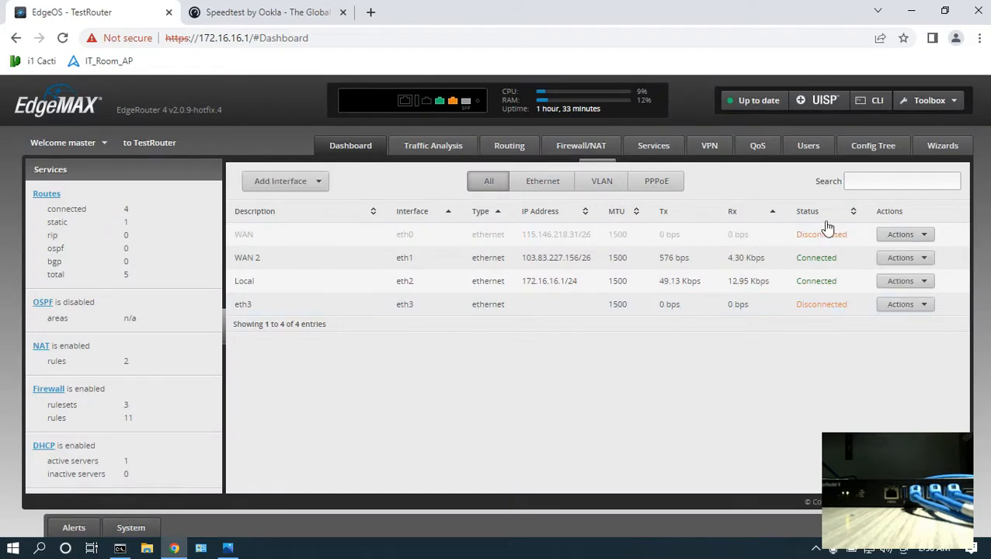
# Run a speed test over the second ISP in a fresh speedtest.net tab, closing the previous test tab.
pyautogui.click(370, 13)
pyautogui.write('speedtest')
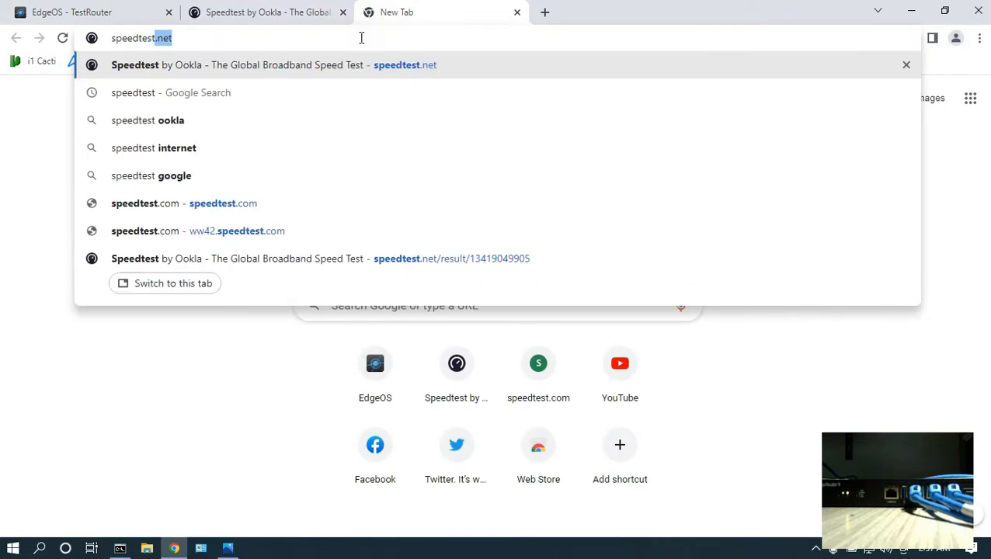
pyautogui.press('Return')
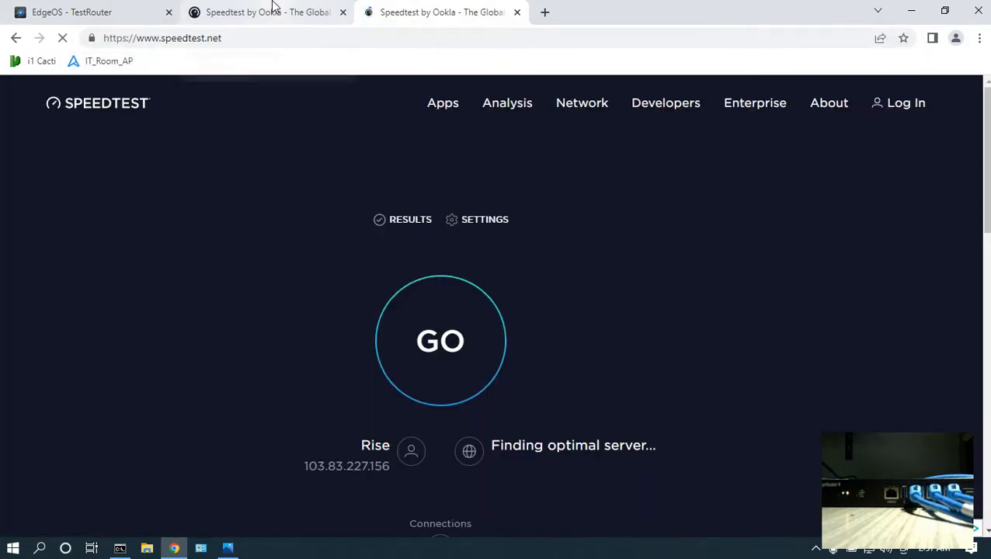
pyautogui.click(343, 12)
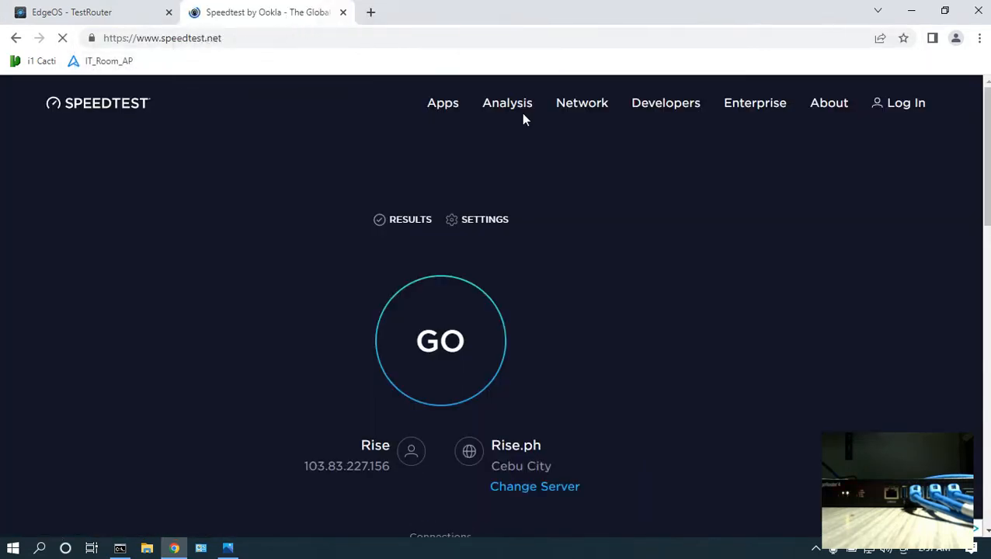
pyautogui.click(455, 351)
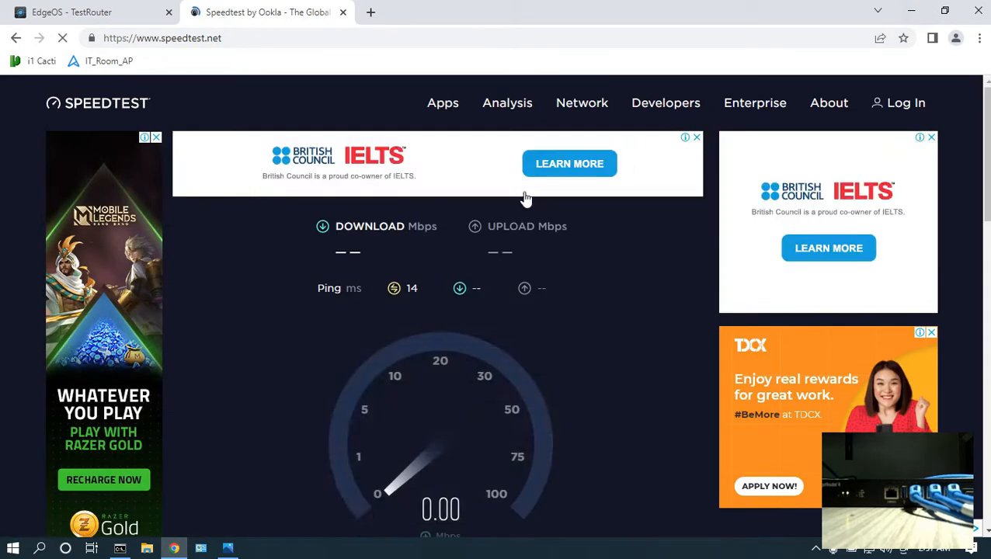
pyautogui.scroll(-1, 624, 305)
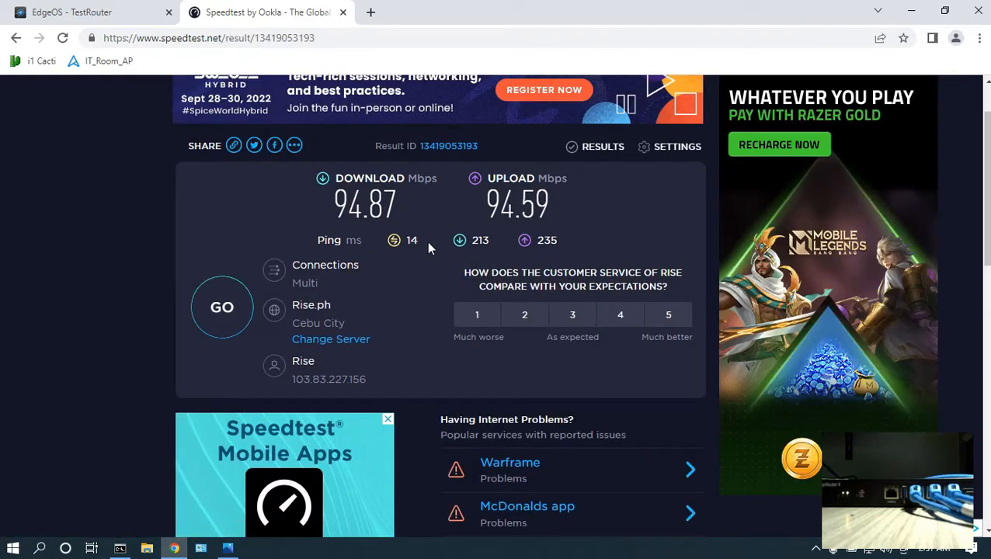
# Re-enable the WAN interface eth0 from the router dashboard.
pyautogui.click(71, 8)
pyautogui.click(898, 237)
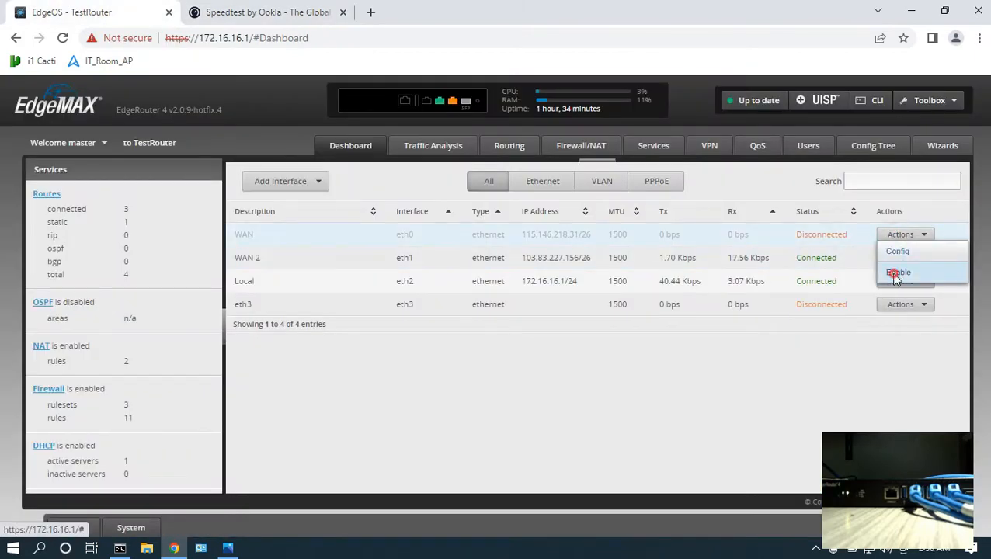
pyautogui.click(899, 272)
pyautogui.moveTo(799, 234); pyautogui.dragTo(838, 235)
# Create a Smart Queue policy ISP1_20Mbps on eth0 with 20 Mbits/sec upload and download rates and apply it.
pyautogui.click(228, 548)
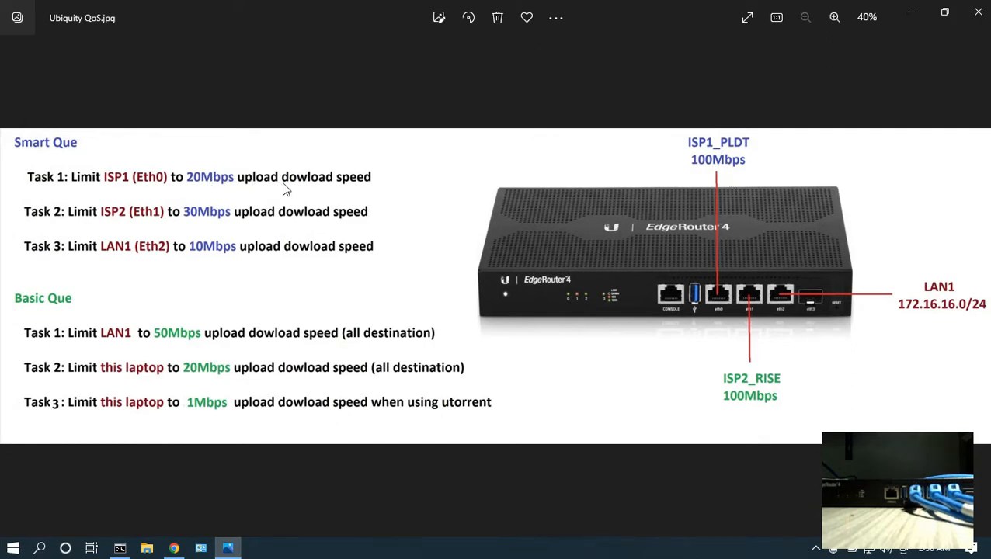
pyautogui.click(912, 14)
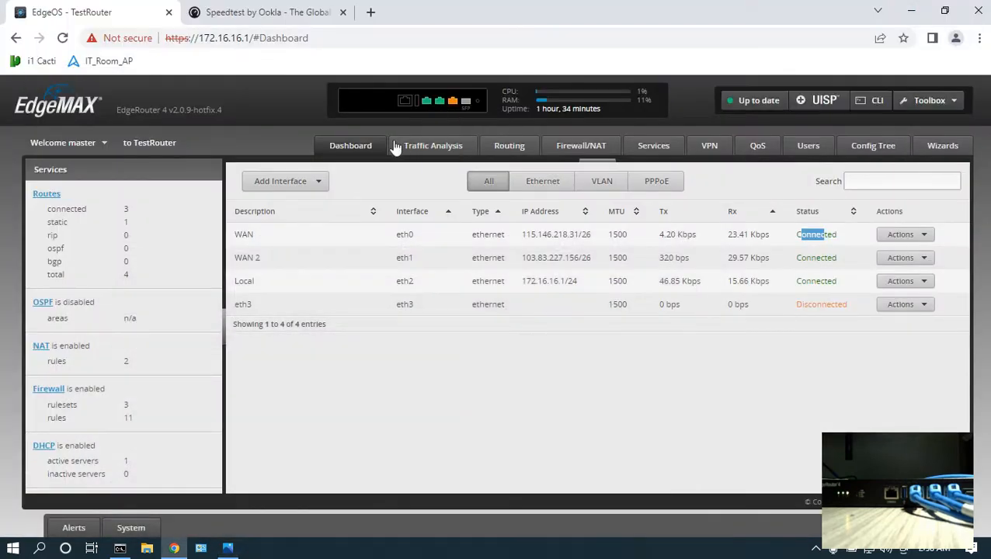
pyautogui.click(759, 147)
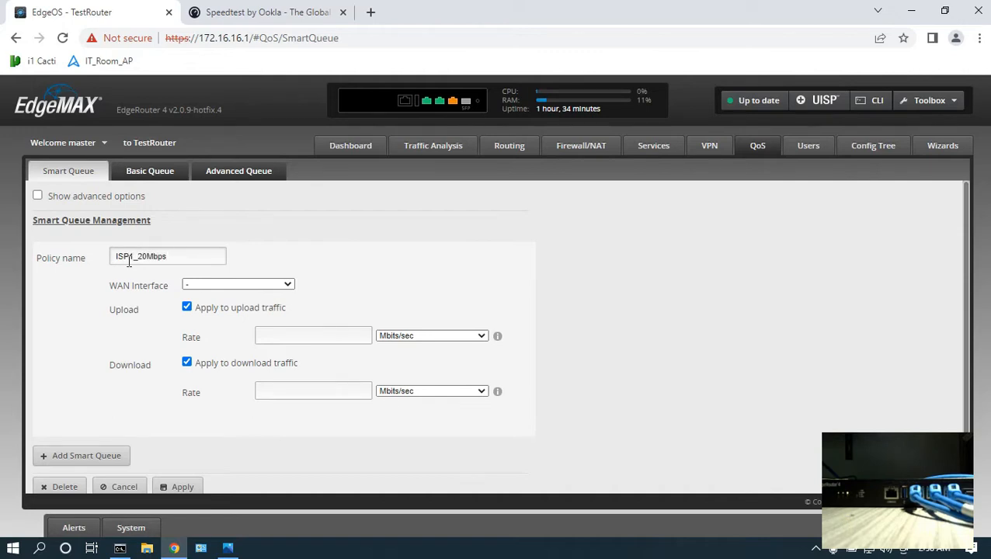
pyautogui.click(277, 285)
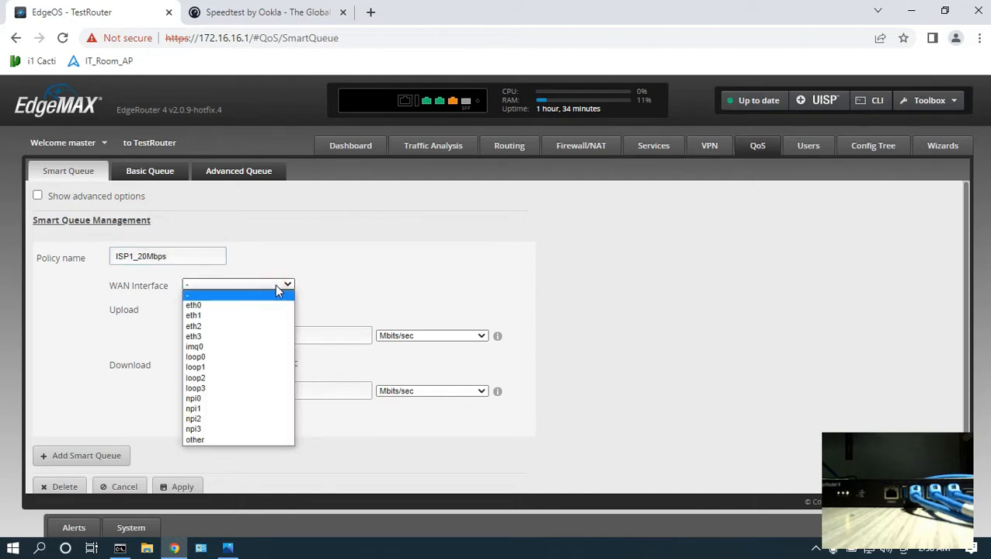
pyautogui.click(268, 306)
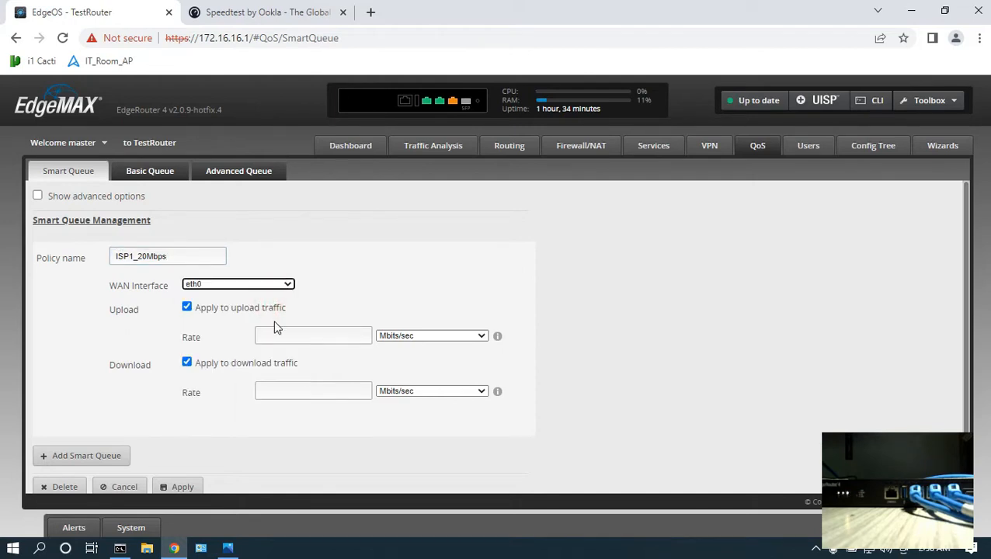
pyautogui.click(285, 336)
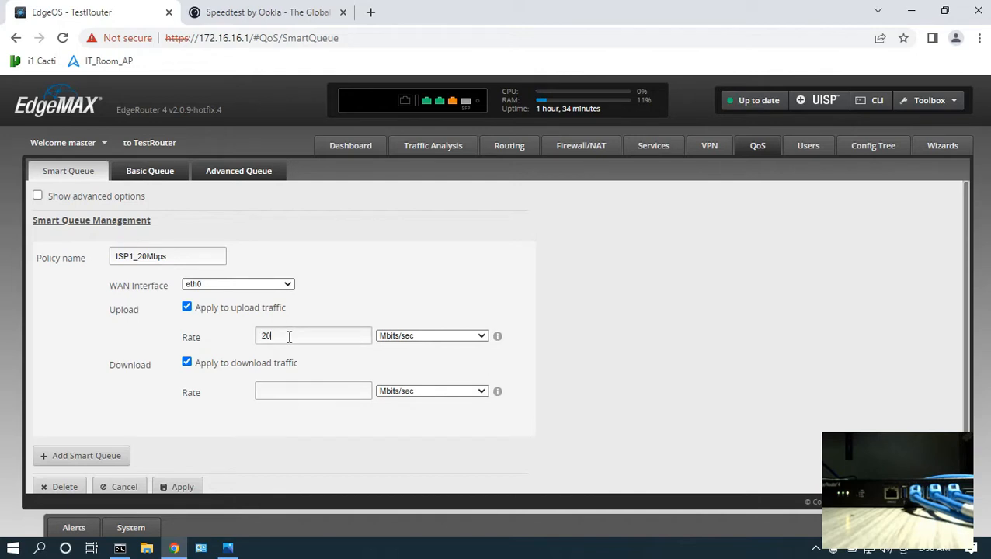
pyautogui.click(334, 395)
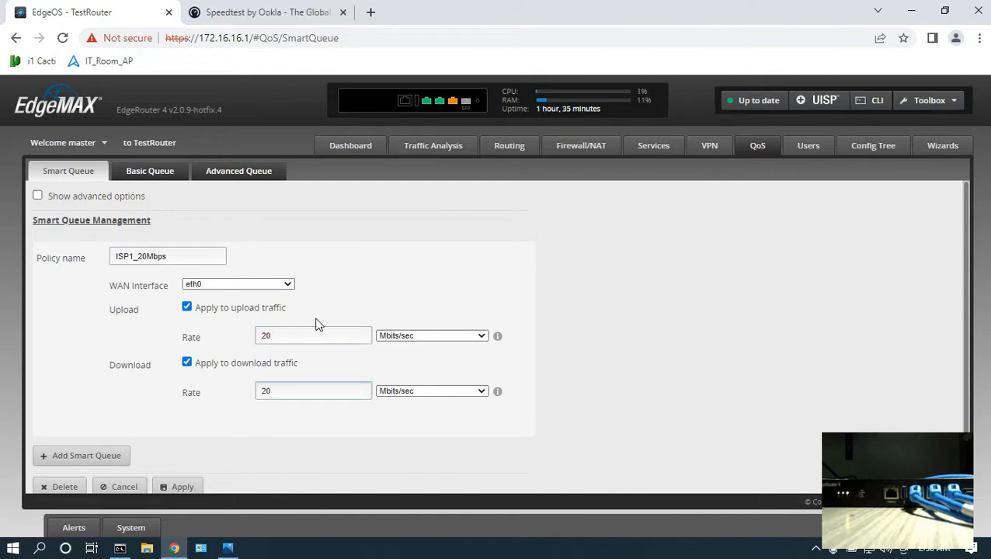
pyautogui.click(182, 487)
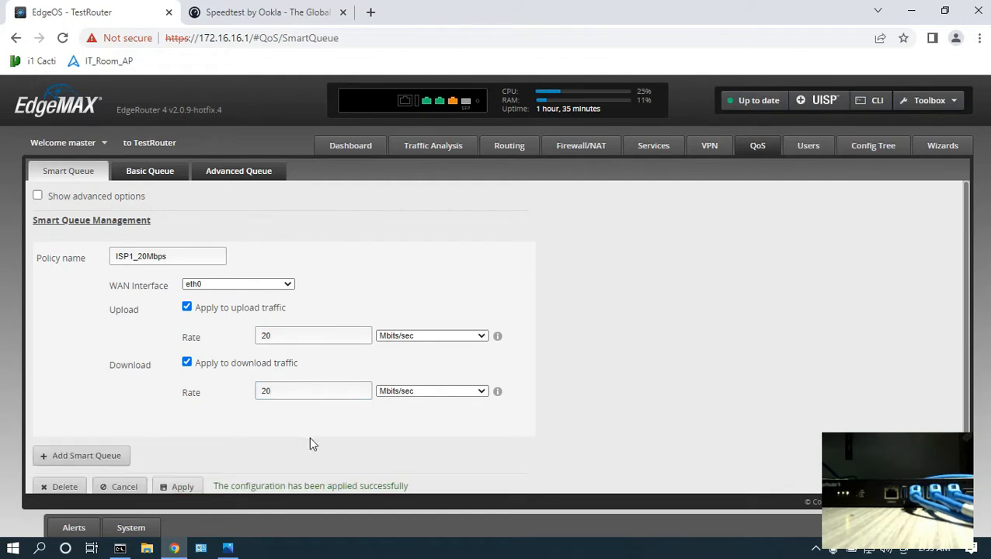
# Run another speed test on speedtest.net to check the eth0 bandwidth limit.
pyautogui.moveTo(231, 481); pyautogui.dragTo(384, 467)
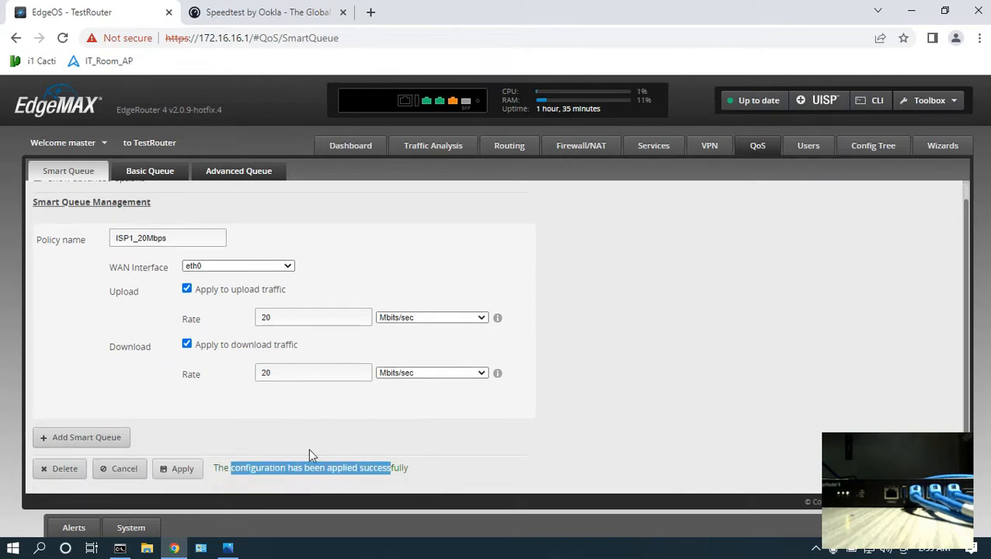
pyautogui.click(370, 12)
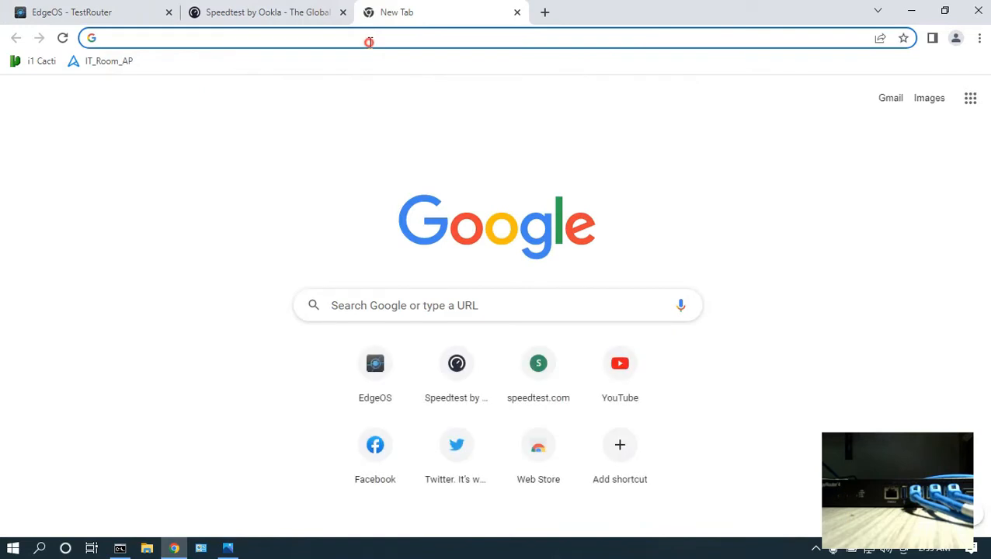
pyautogui.click(369, 38)
pyautogui.write('speedtest.net')
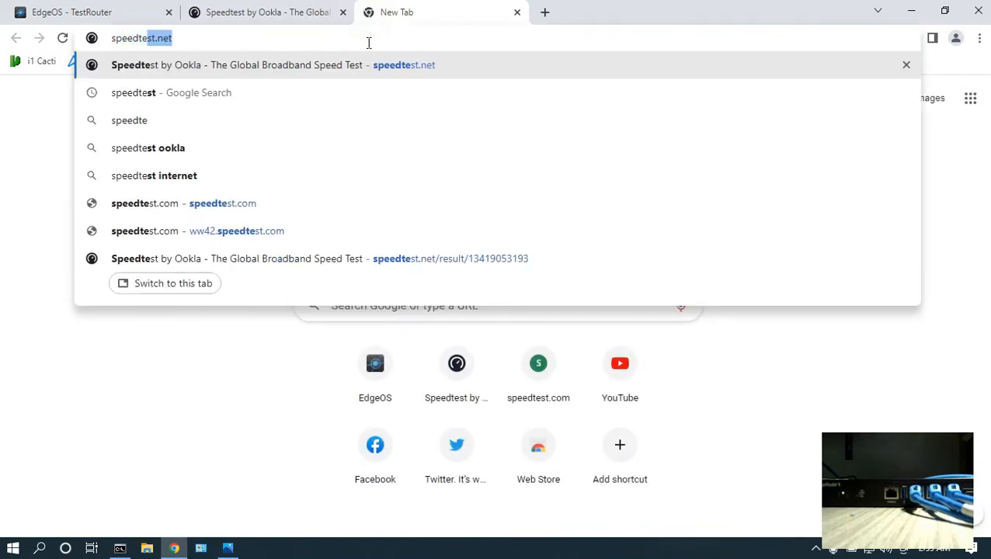
pyautogui.press('Return')
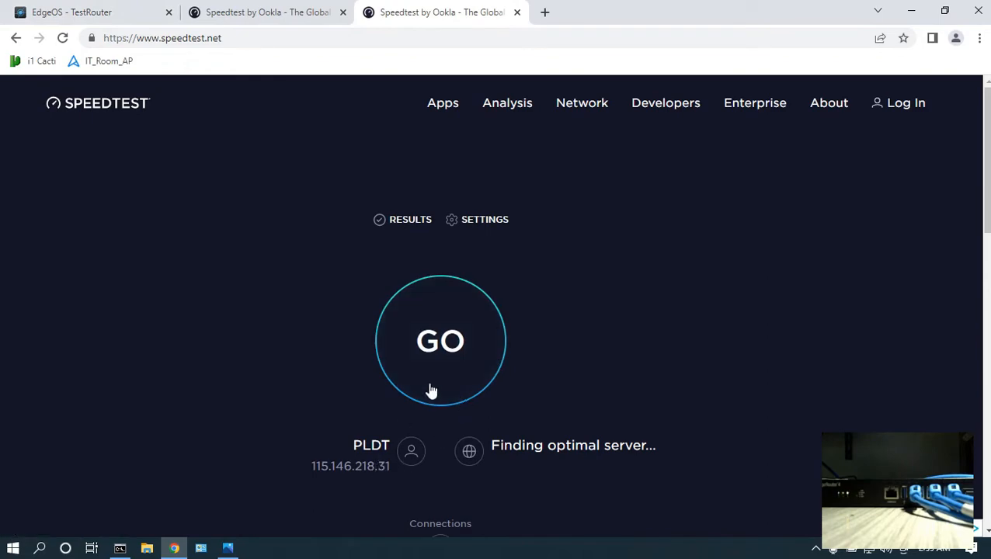
pyautogui.click(520, 487)
pyautogui.click(432, 388)
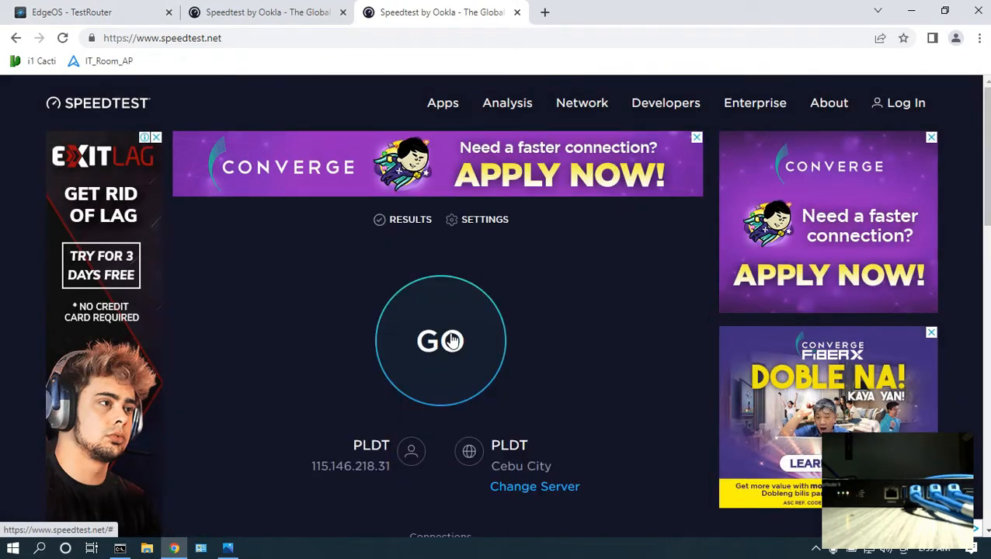
pyautogui.click(87, 10)
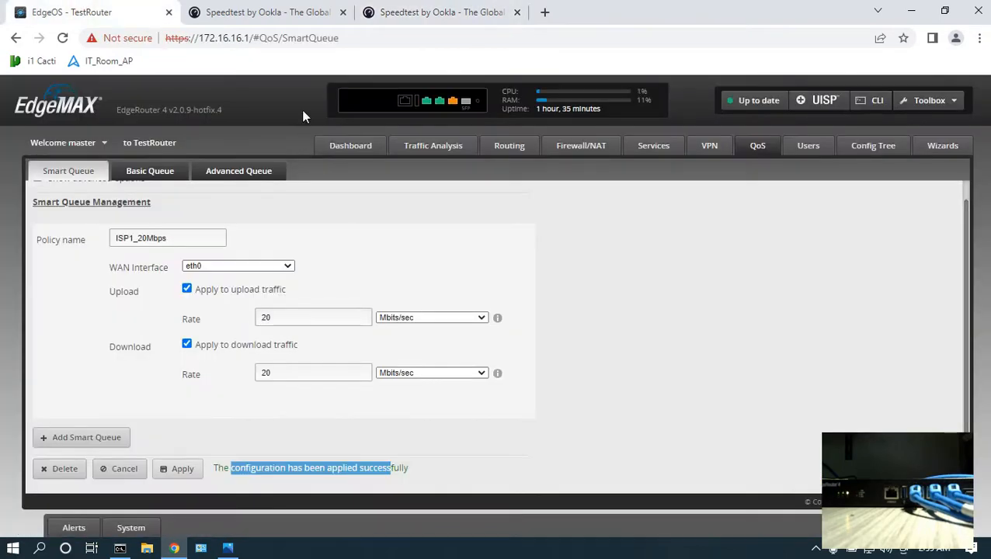
pyautogui.click(326, 14)
pyautogui.click(342, 12)
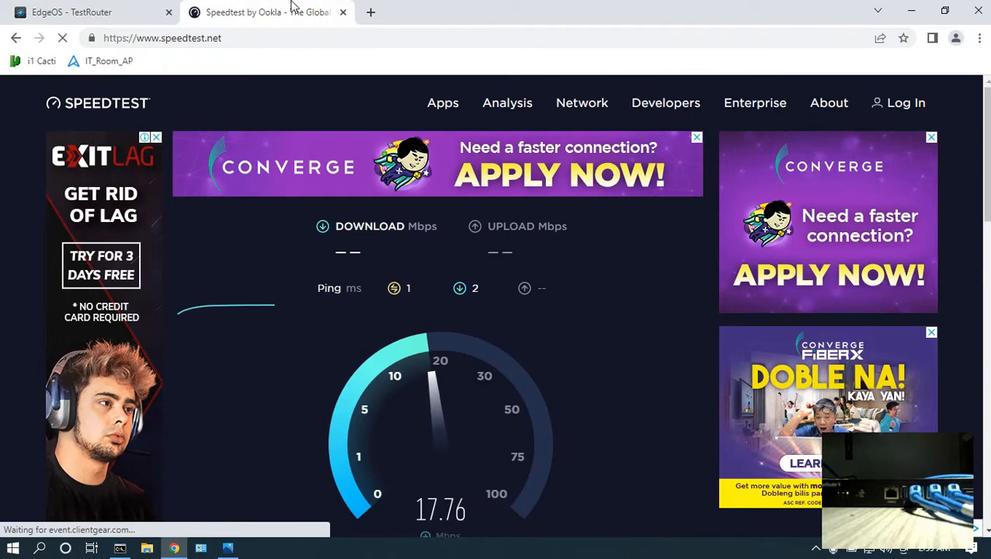
pyautogui.scroll(-1, 530, 276)
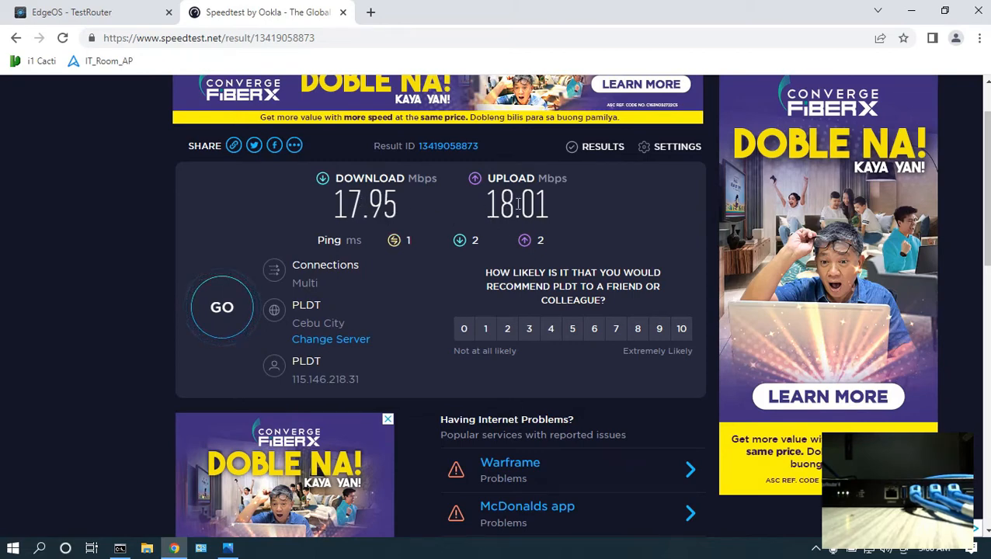
# Review the QoS task list image and return to the router dashboard.
pyautogui.click(229, 550)
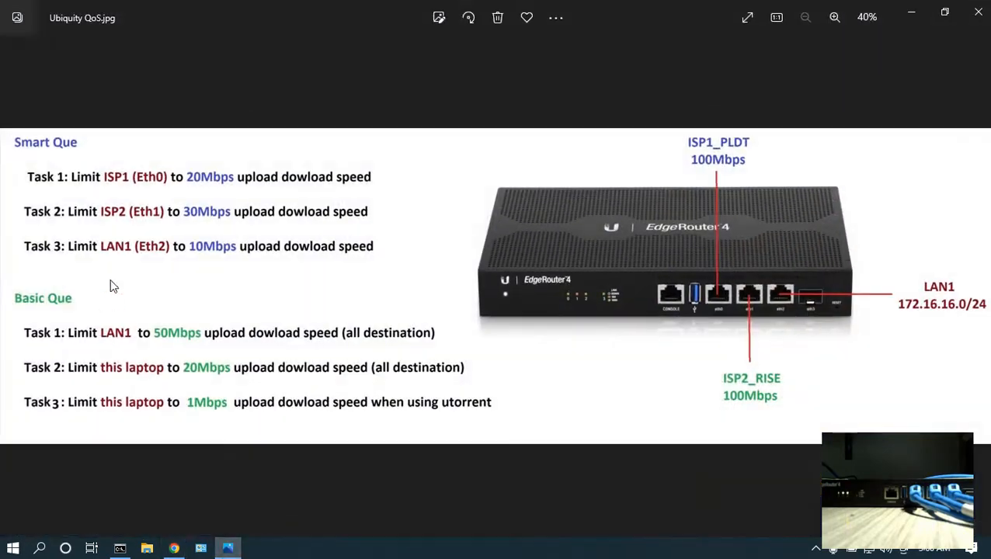
pyautogui.click(912, 12)
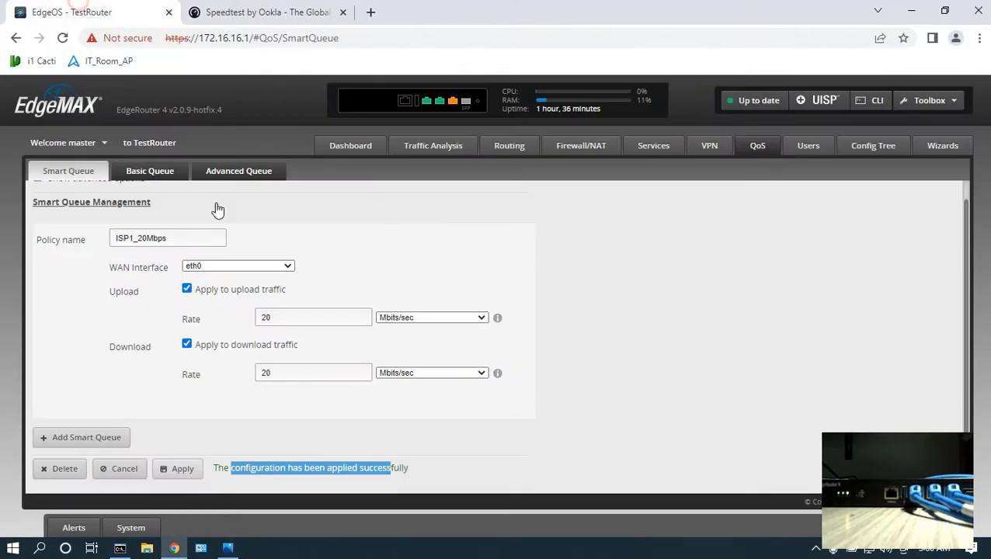
pyautogui.moveTo(142, 239); pyautogui.dragTo(156, 250)
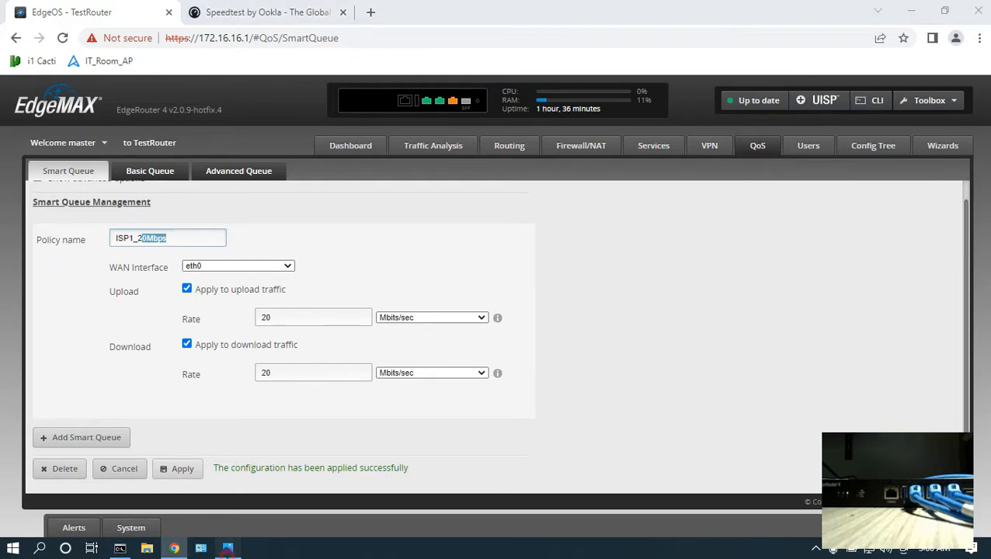
pyautogui.click(228, 549)
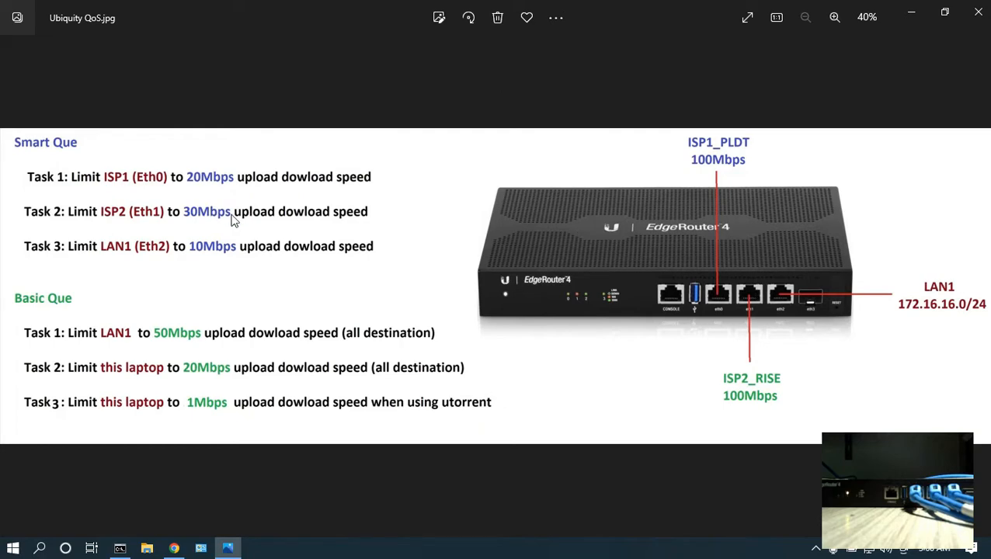
pyautogui.click(911, 11)
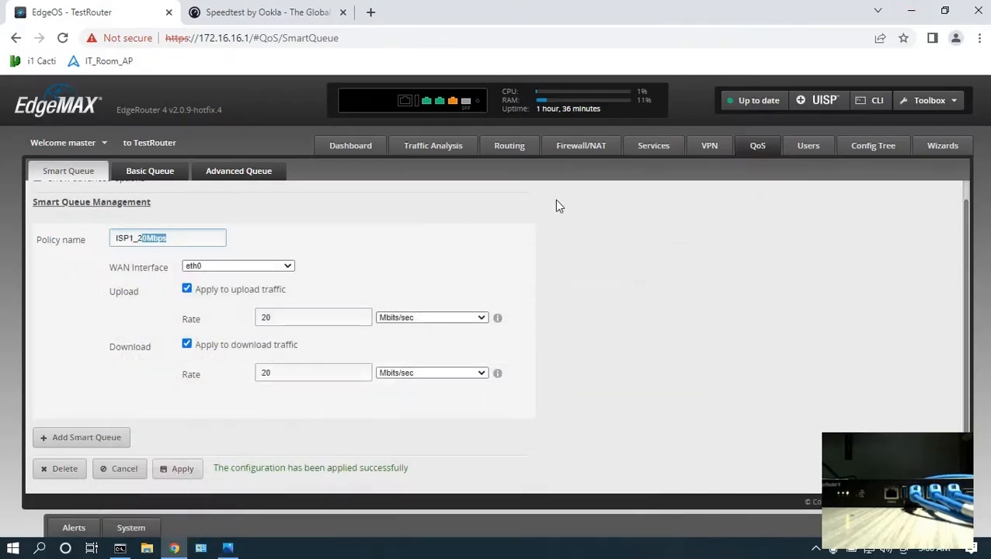
pyautogui.click(364, 147)
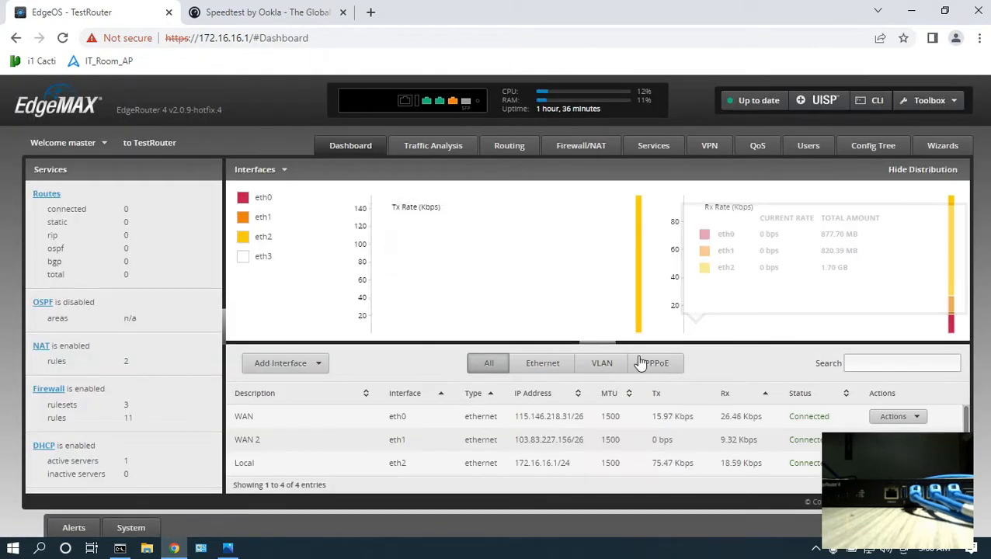
# Disable the WAN interface eth0 from the router dashboard.
pyautogui.click(898, 422)
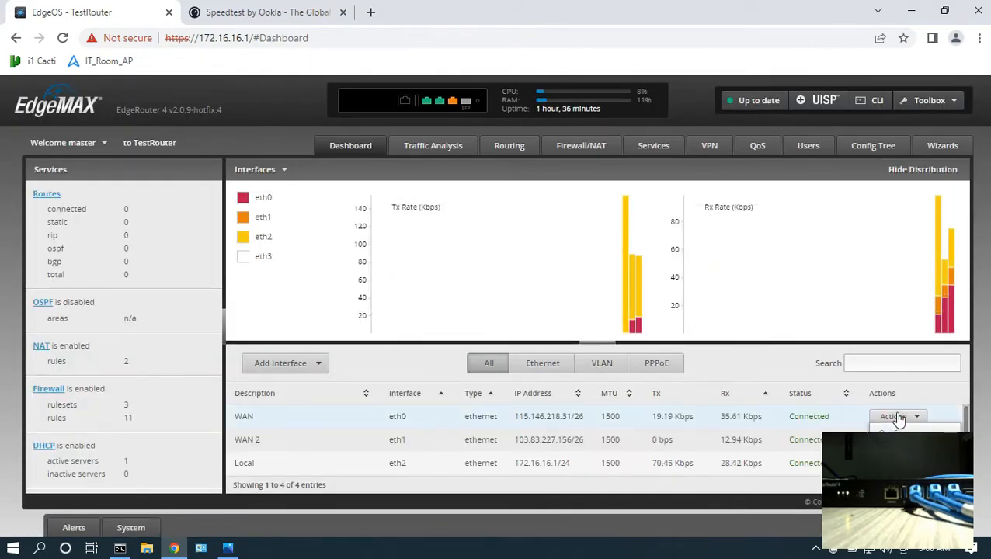
pyautogui.click(894, 455)
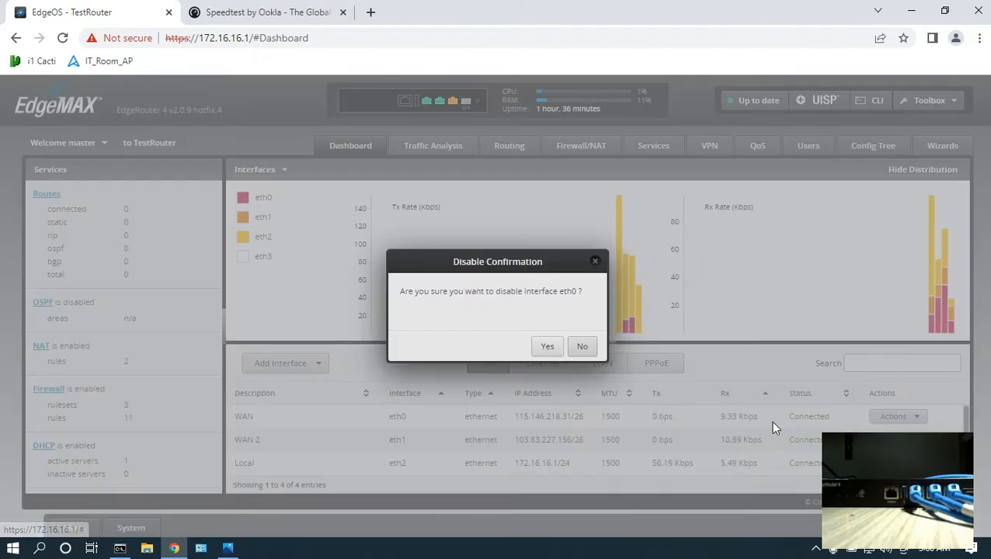
pyautogui.click(543, 347)
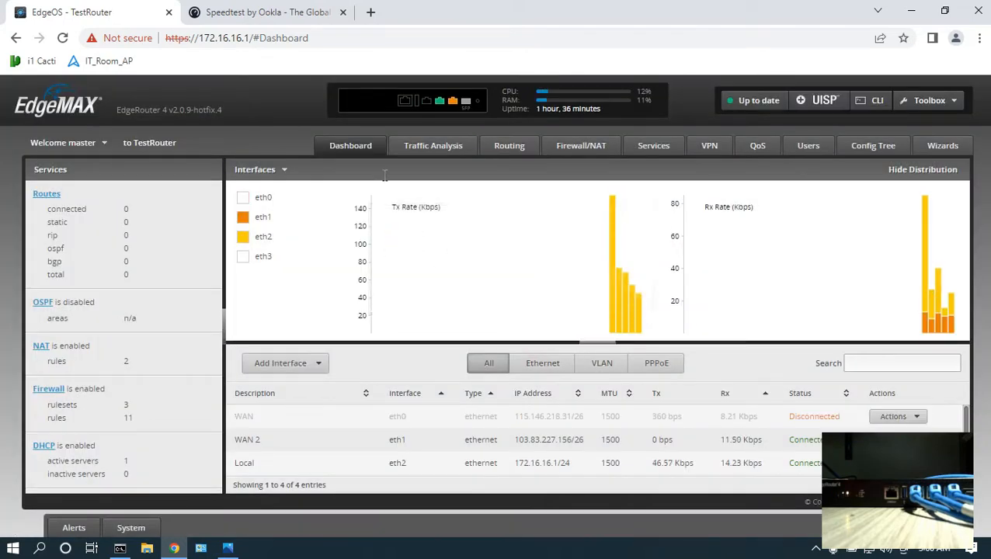
pyautogui.moveTo(830, 417); pyautogui.dragTo(801, 417)
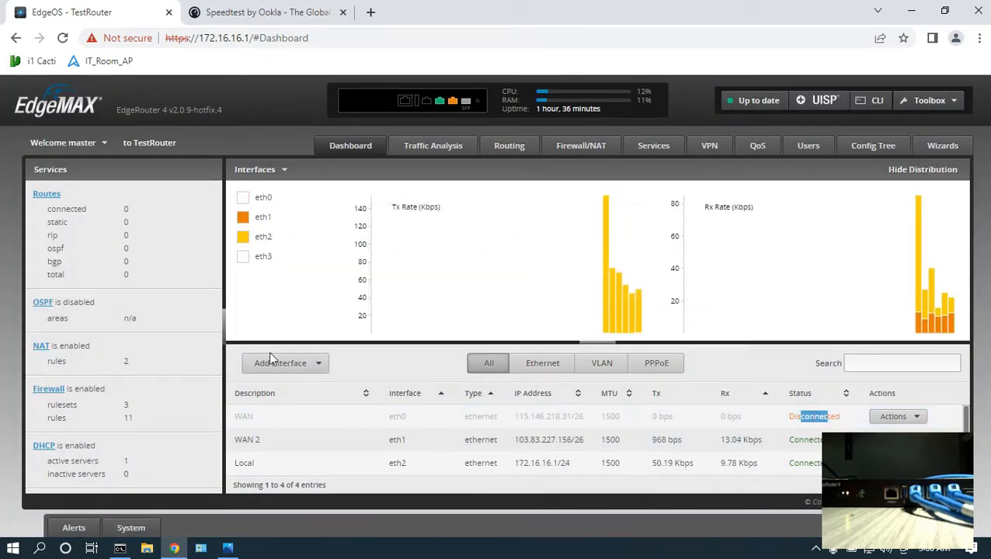
# Add a Smart Queue policy ISP2_30Mbps on eth1 with 30 Mbits/sec upload and download rates and apply it.
pyautogui.click(752, 152)
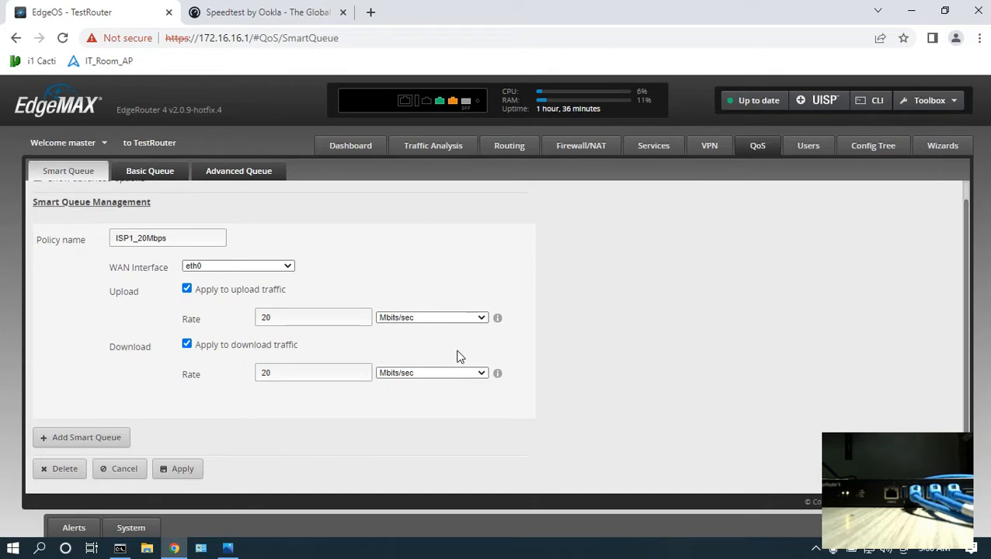
pyautogui.click(228, 548)
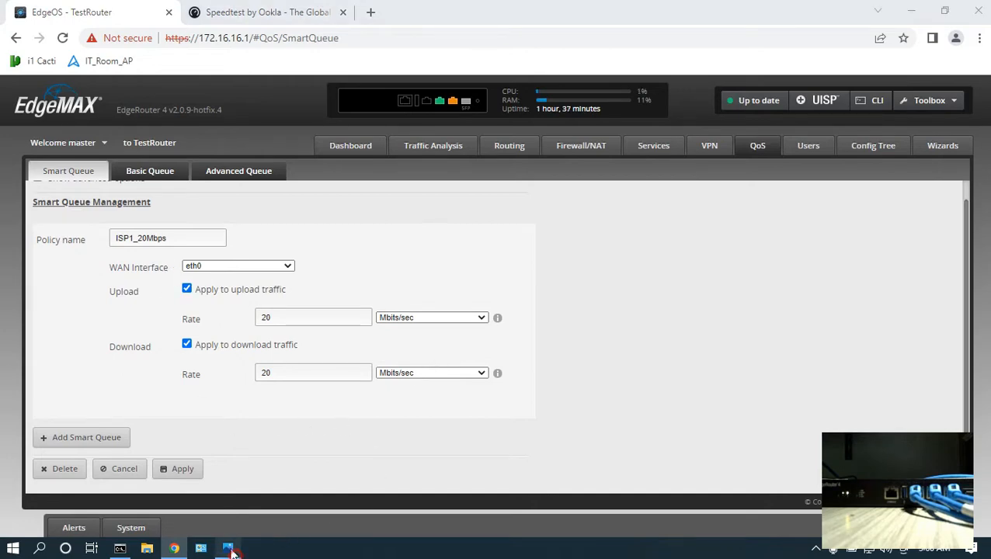
pyautogui.click(913, 9)
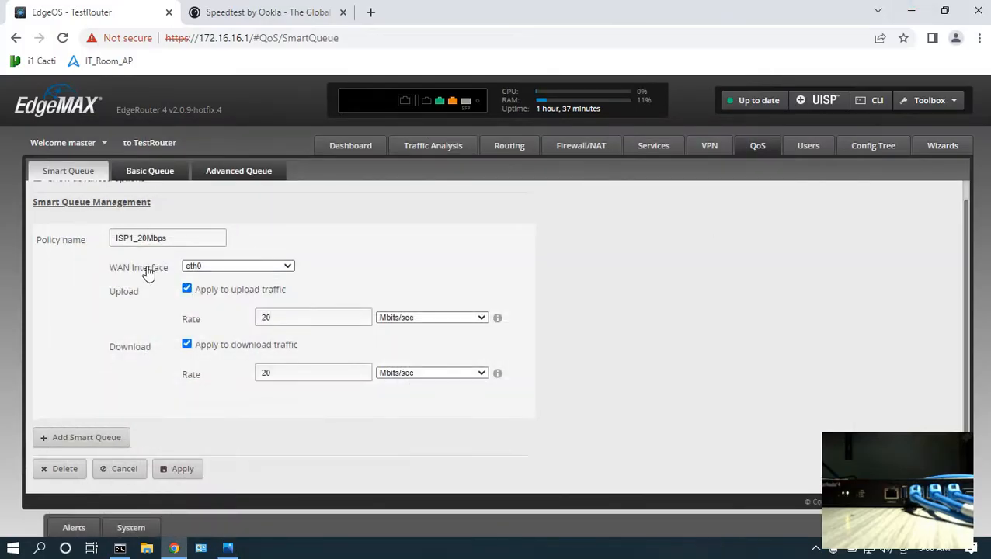
pyautogui.click(88, 448)
pyautogui.scroll(-3, 376, 394)
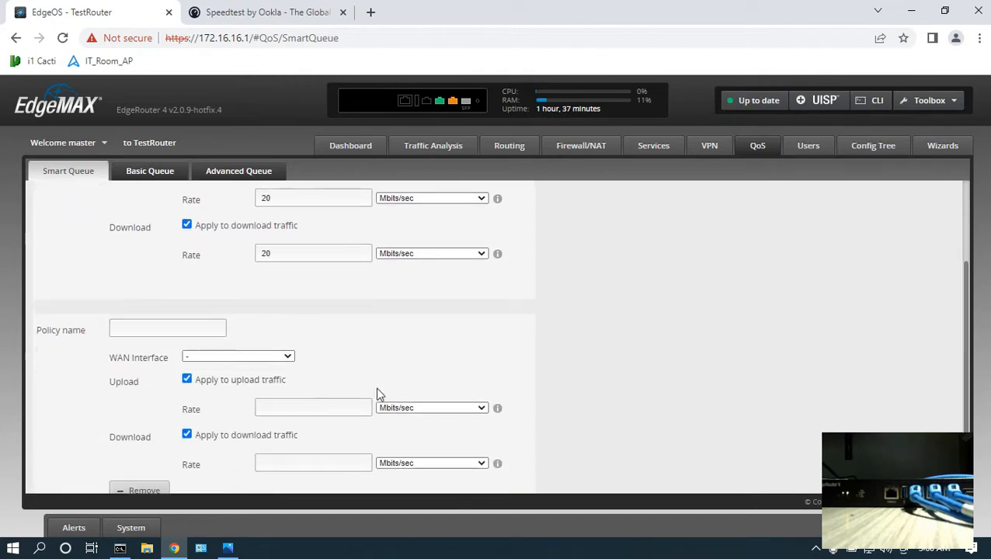
pyautogui.click(173, 231)
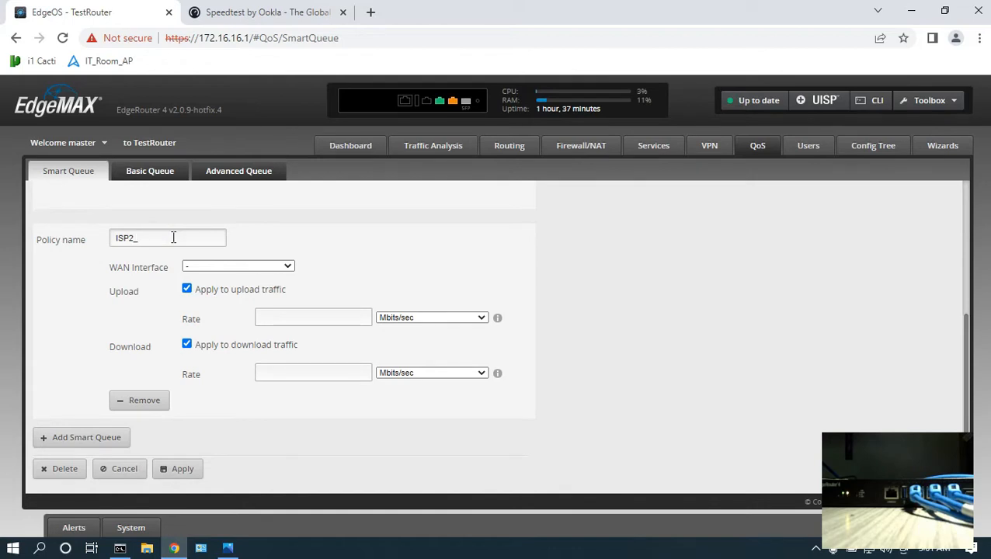
pyautogui.click(267, 272)
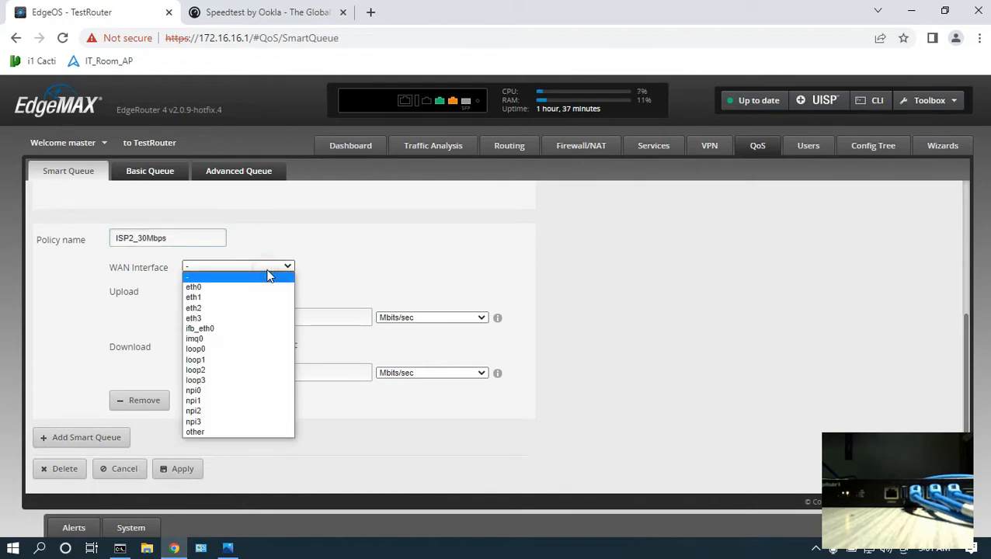
pyautogui.click(256, 293)
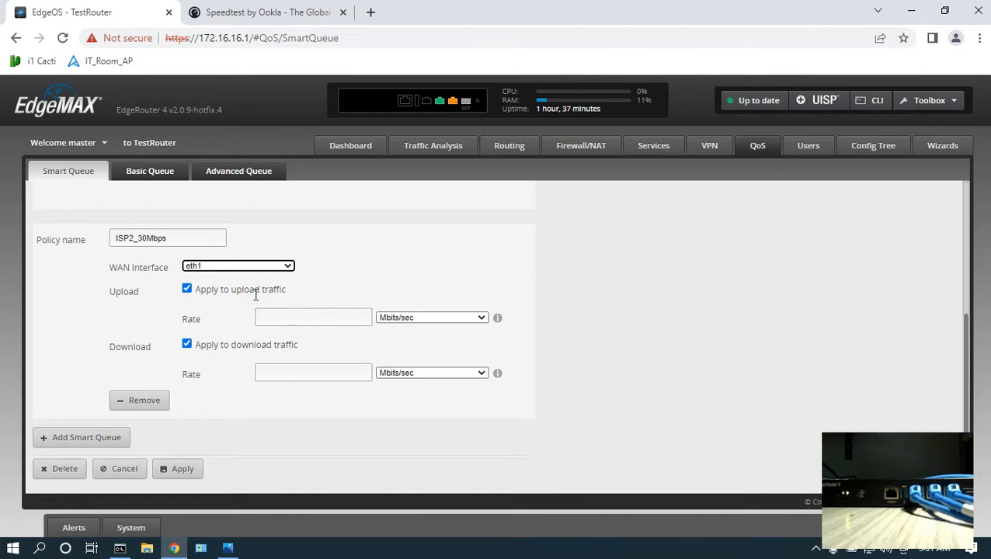
pyautogui.click(291, 317)
pyautogui.write('30')
pyautogui.click(300, 374)
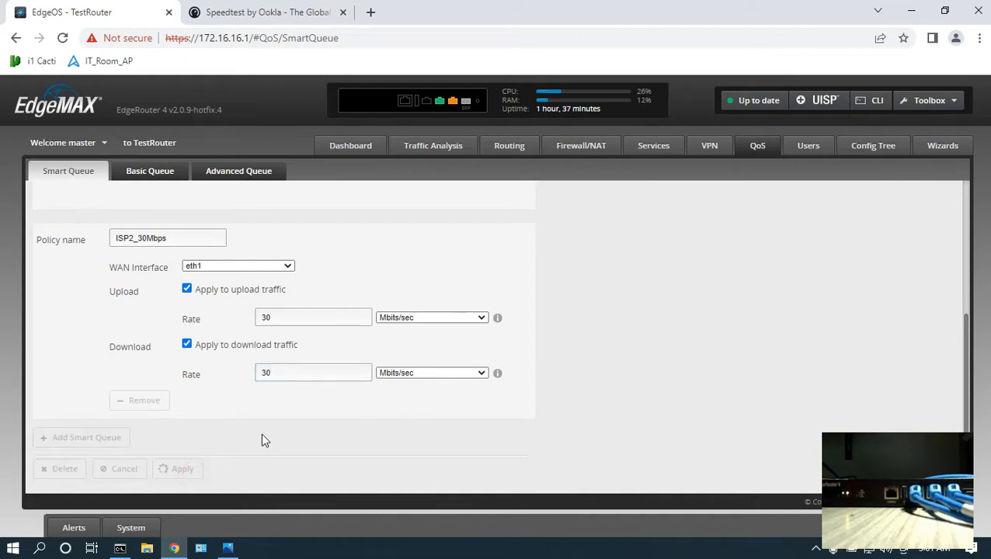
pyautogui.moveTo(233, 468); pyautogui.dragTo(349, 469)
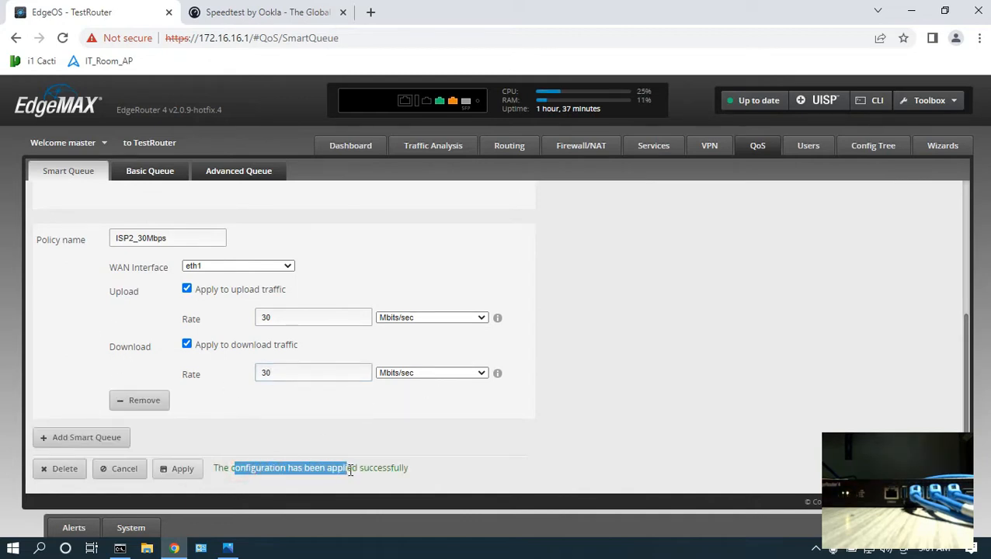
# Run a speed test on speedtest.net in a new tab to check the eth1 bandwidth limit.
pyautogui.click(371, 12)
pyautogui.click(376, 38)
pyautogui.write('speedtest')
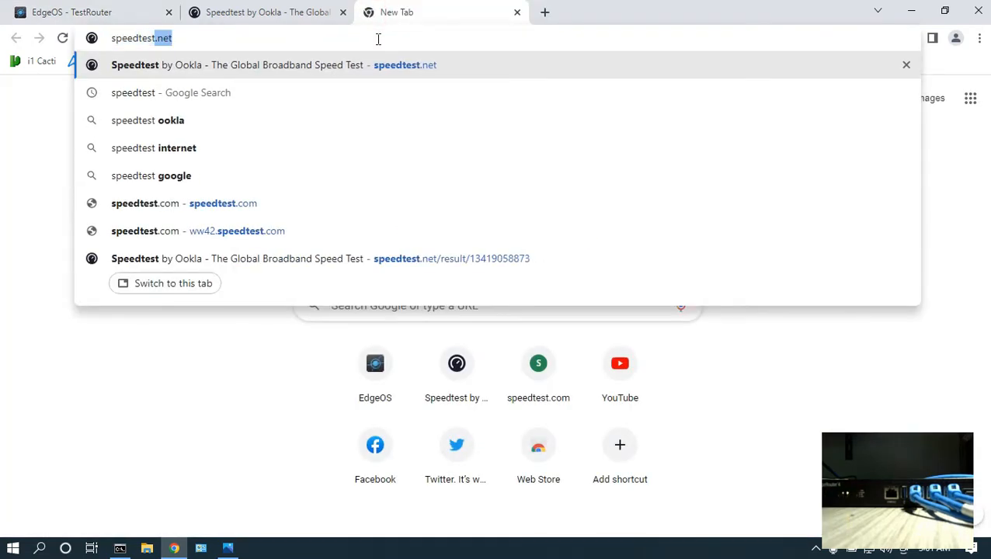
pyautogui.press('Return')
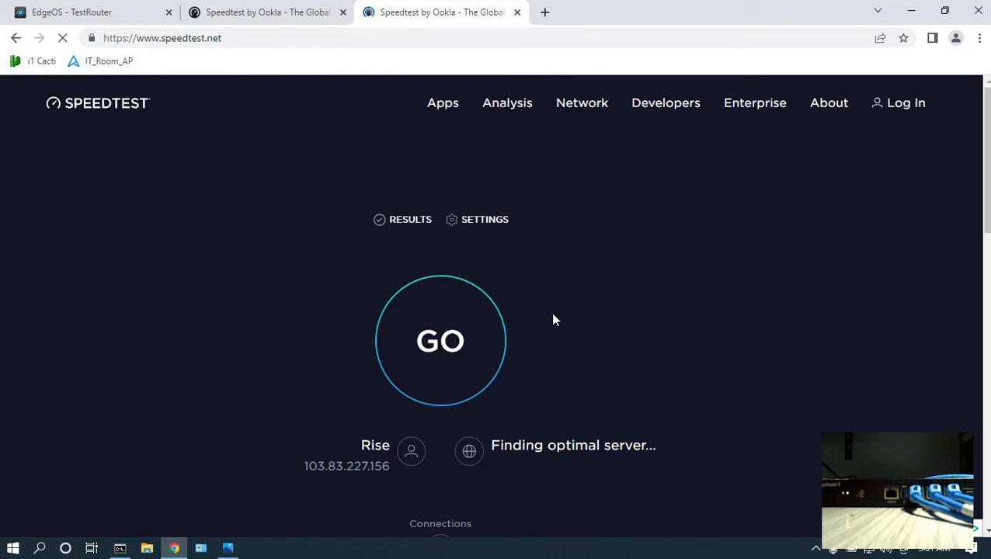
pyautogui.scroll(-1, 552, 310)
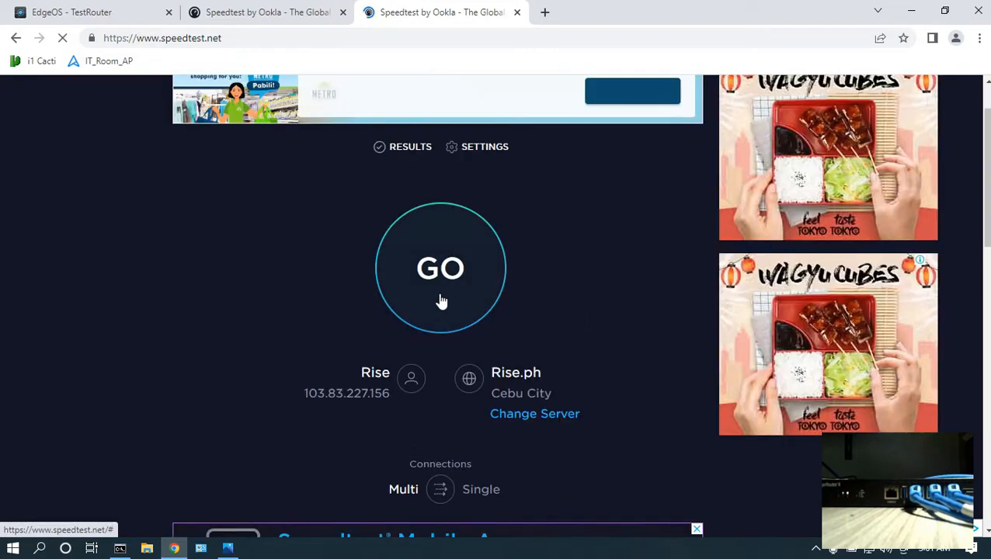
pyautogui.click(440, 301)
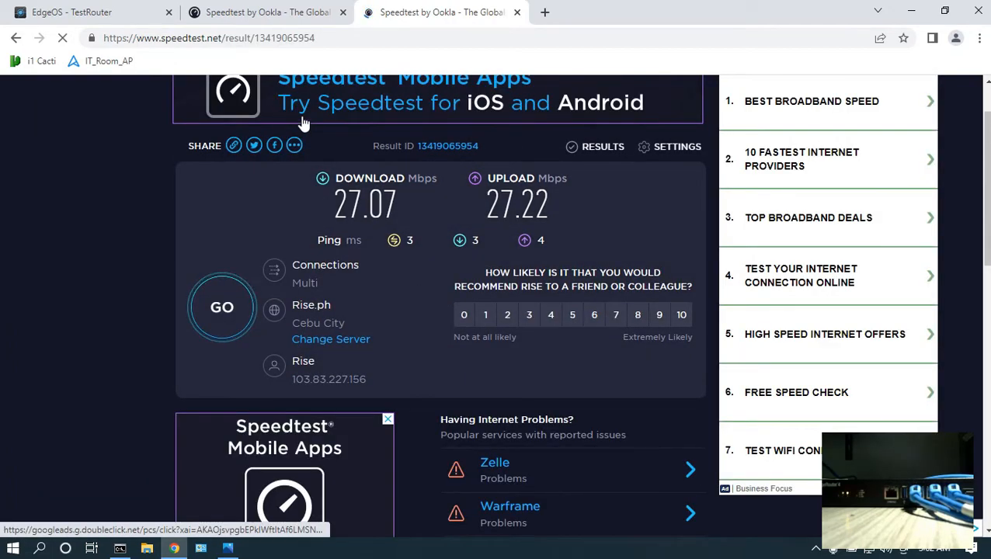
# Review the QoS task list image and return to the router dashboard.
pyautogui.click(97, 9)
pyautogui.click(227, 548)
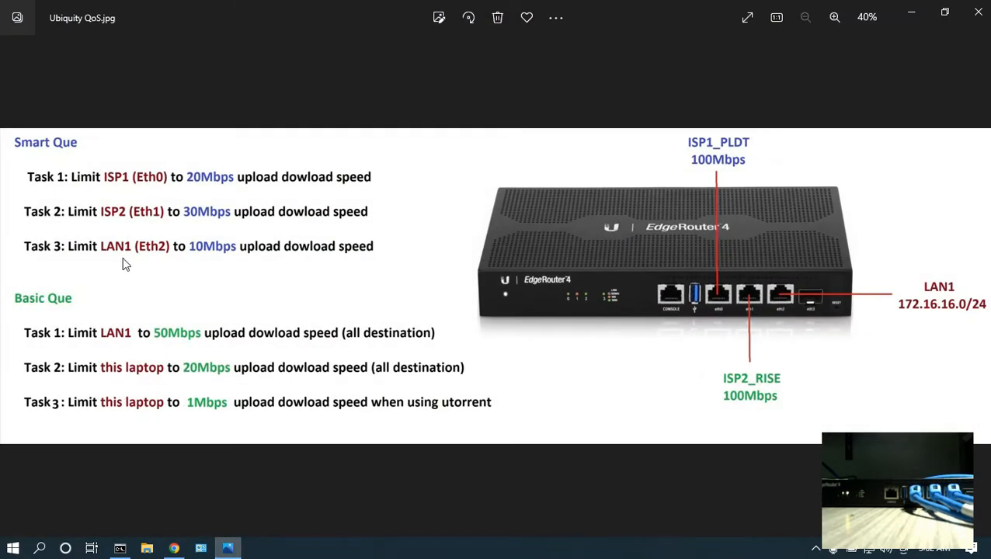
pyautogui.click(174, 548)
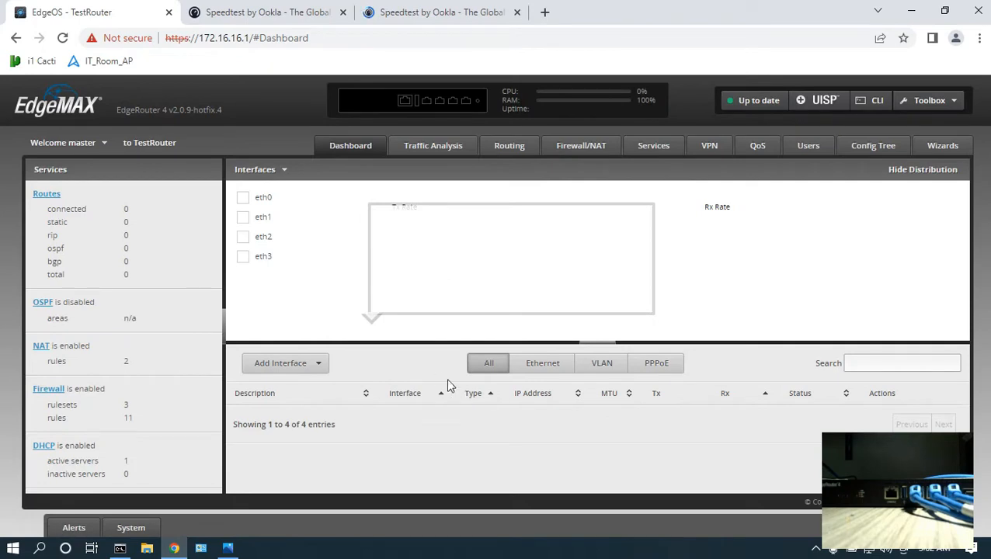
pyautogui.doubleClick(800, 440)
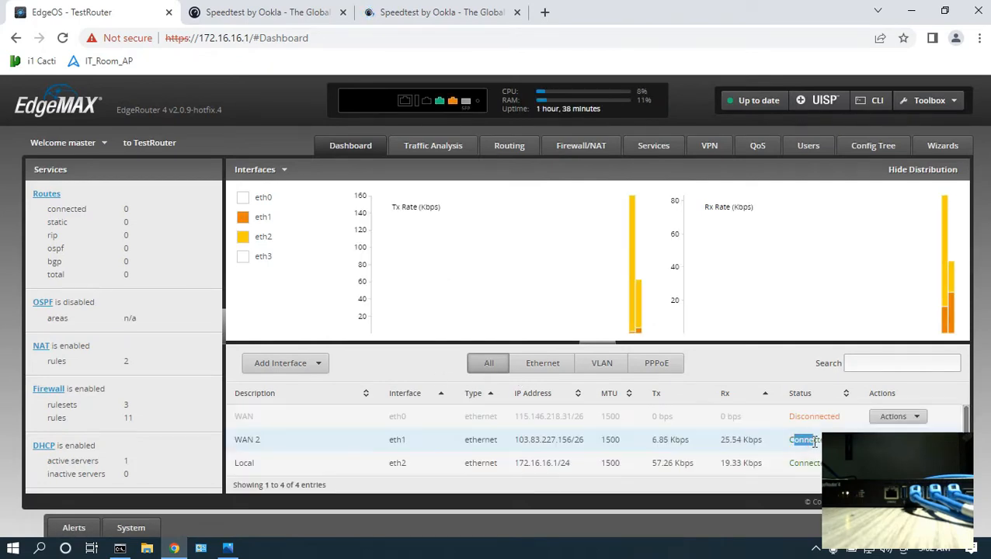
# Add a Smart Queue policy LAN1_10Mbps on eth2 with 10 Mbits/sec upload and download rates and apply it.
pyautogui.click(758, 147)
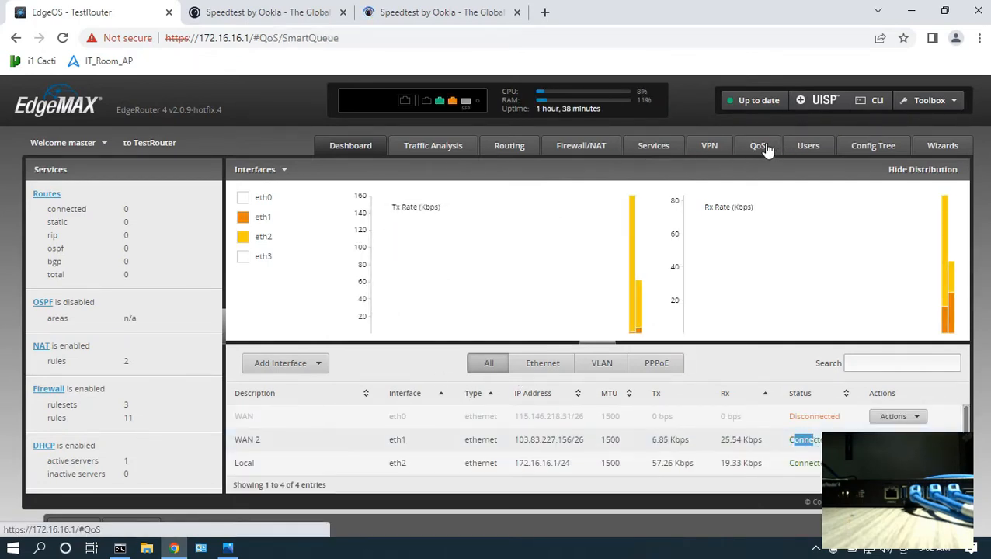
pyautogui.scroll(-3, 232, 289)
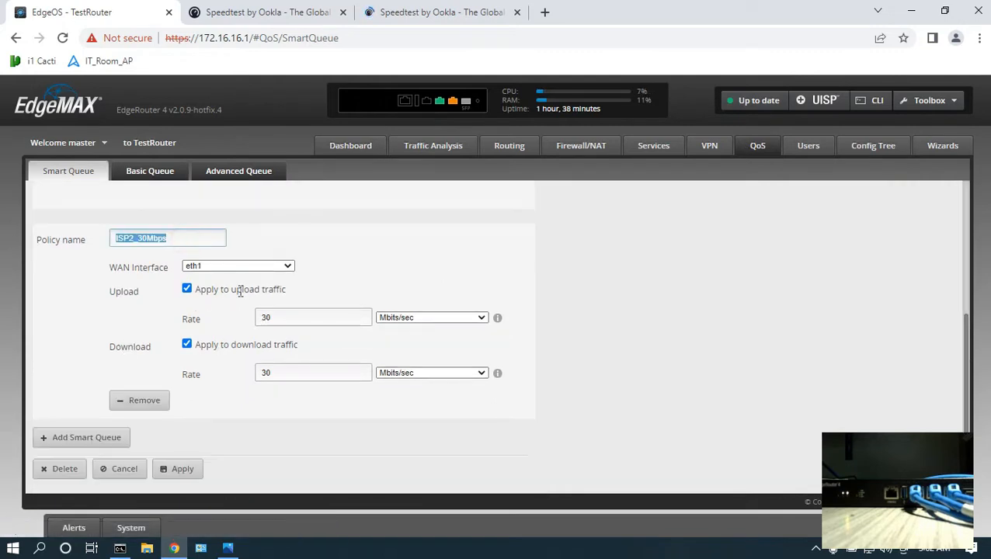
pyautogui.doubleClick(293, 320)
pyautogui.doubleClick(284, 374)
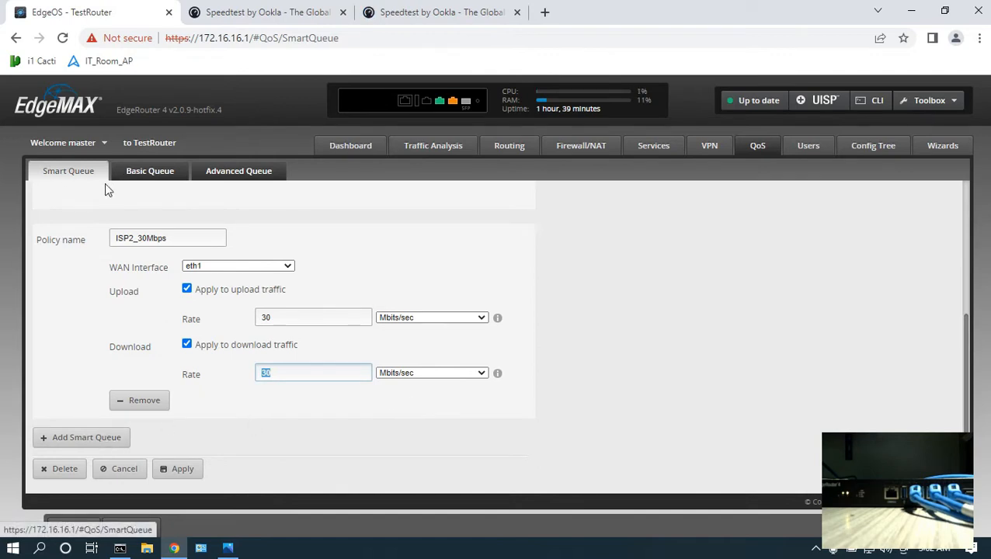
pyautogui.click(93, 438)
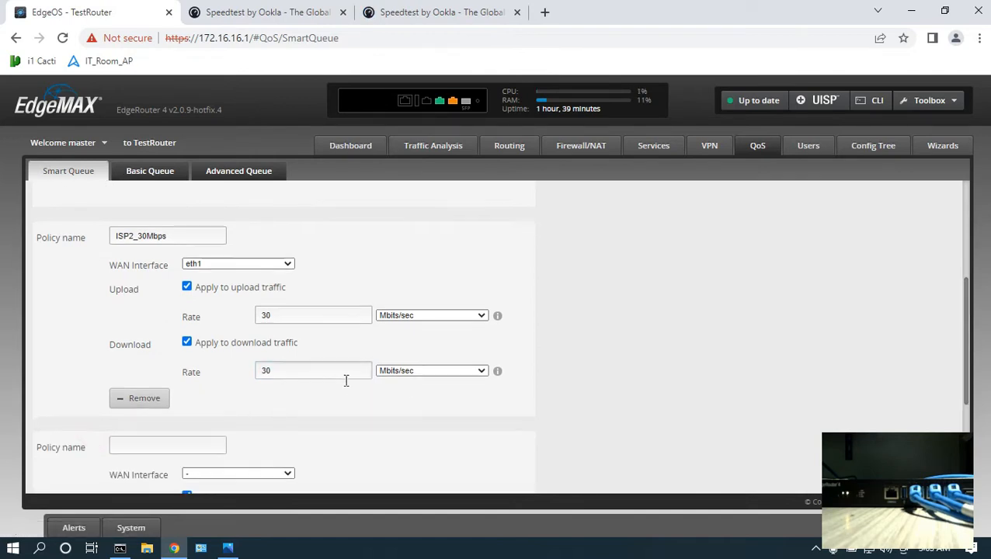
pyautogui.scroll(-2, 311, 365)
pyautogui.click(182, 303)
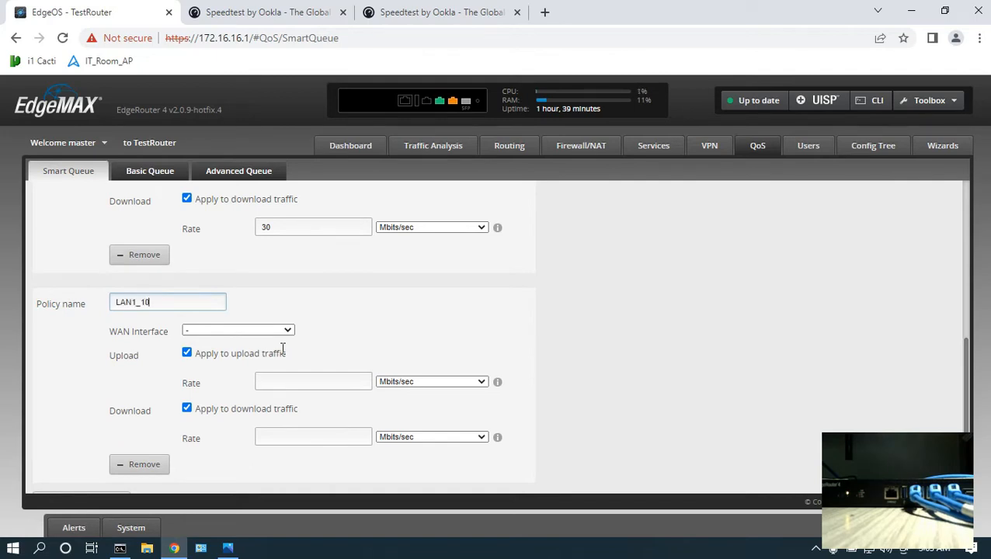
pyautogui.write('LAN1_10Mbps')
pyautogui.click(269, 331)
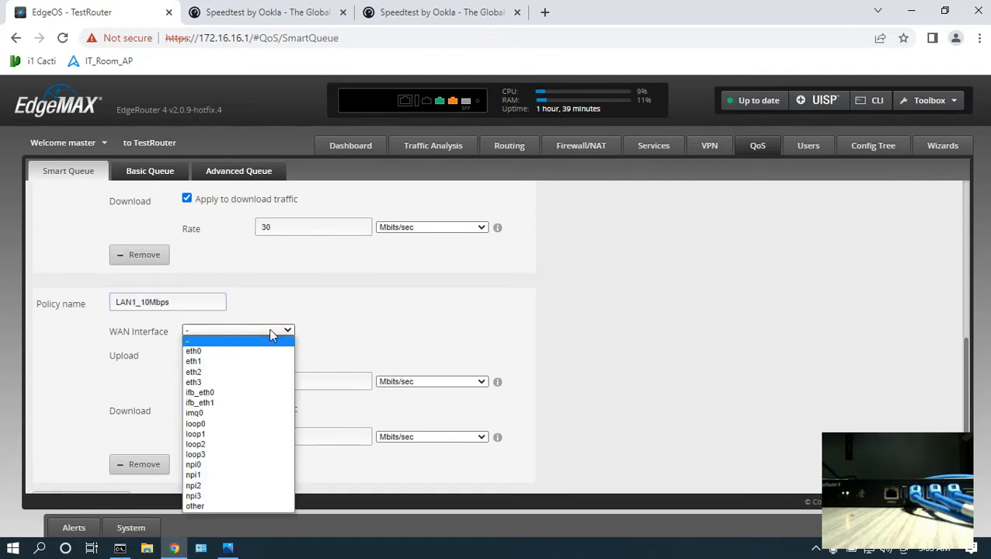
pyautogui.click(259, 373)
pyautogui.click(272, 382)
pyautogui.write('10')
pyautogui.click(296, 438)
pyautogui.write('10')
pyautogui.scroll(-1, 297, 442)
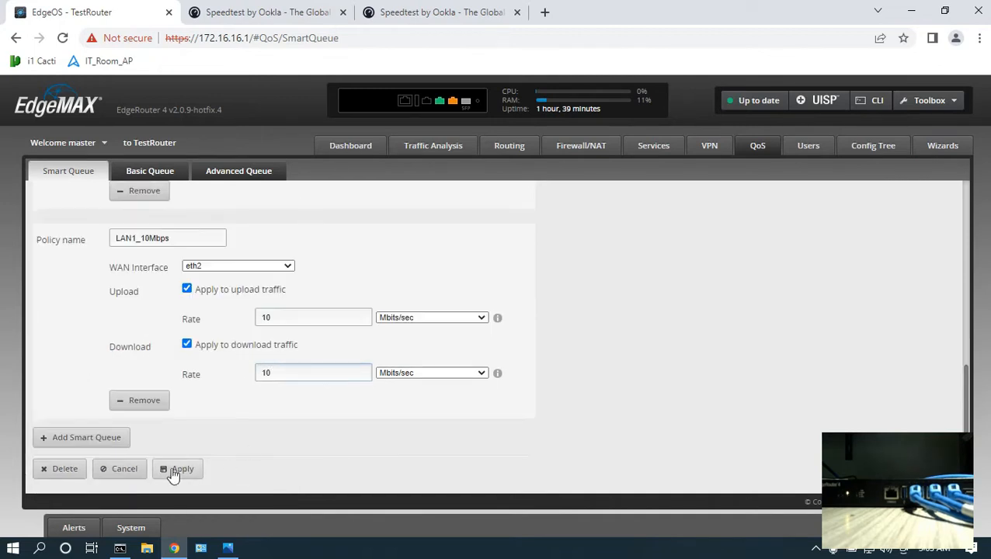
pyautogui.click(186, 470)
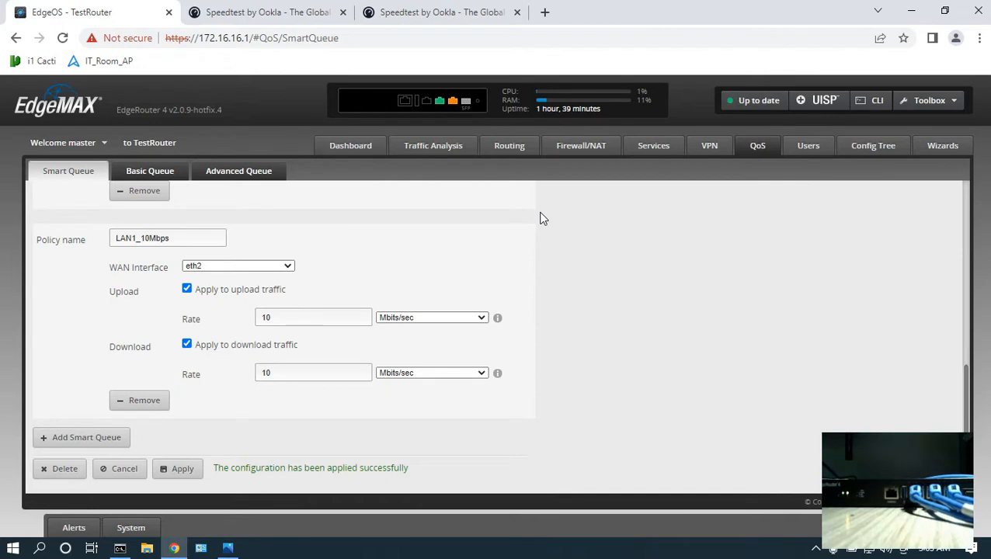
# Run another speed test on speedtest.net in a new tab to check the LAN bandwidth limit.
pyautogui.click(546, 13)
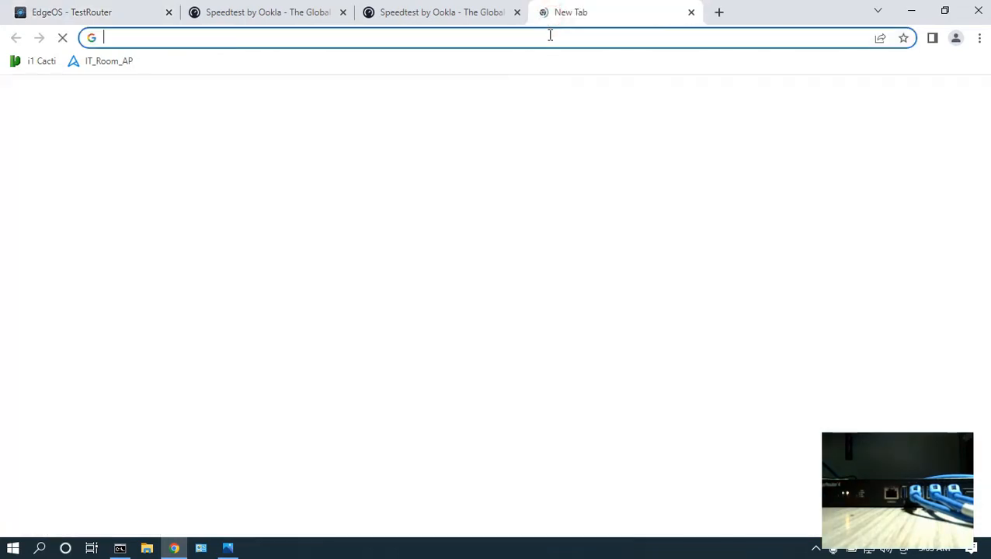
pyautogui.write('speedtest.net')
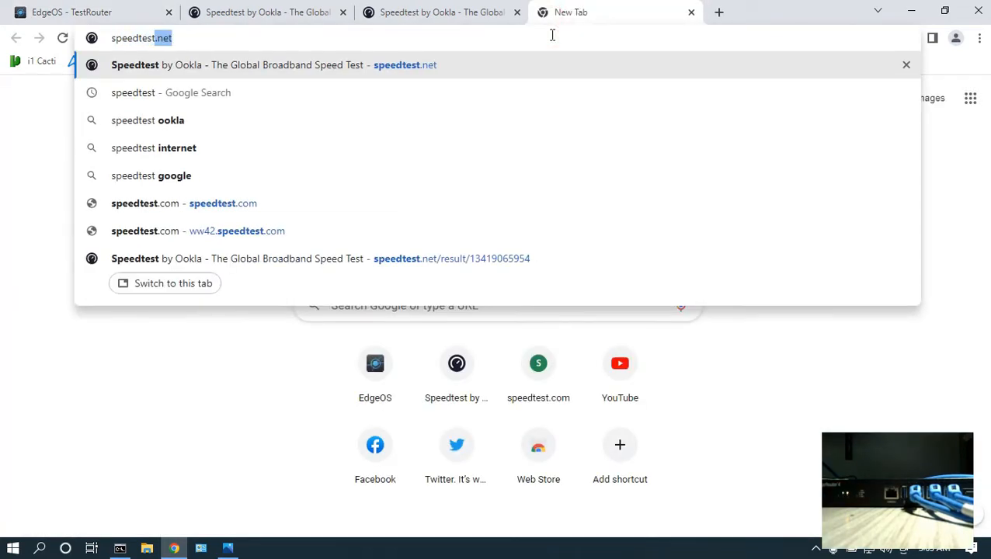
pyautogui.press('Return')
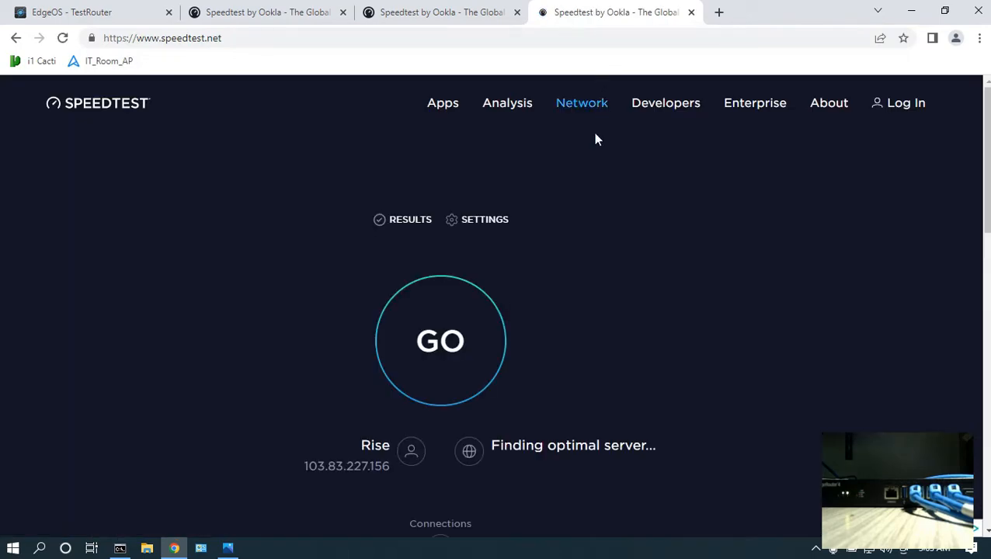
pyautogui.click(557, 487)
pyautogui.click(465, 390)
pyautogui.click(447, 369)
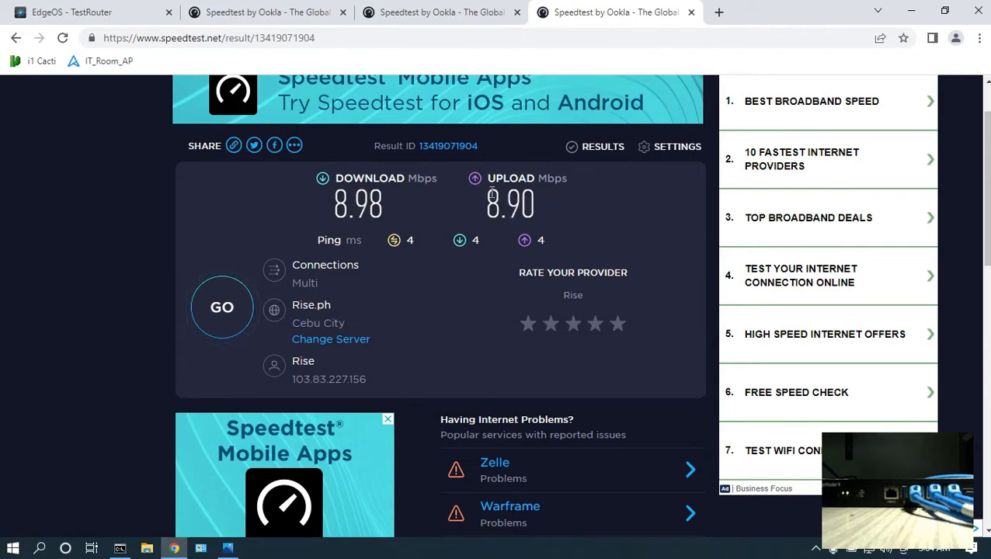
# Review the QoS task list image and return to the LAN1_10Mbps Smart Queue policy settings.
pyautogui.click(228, 548)
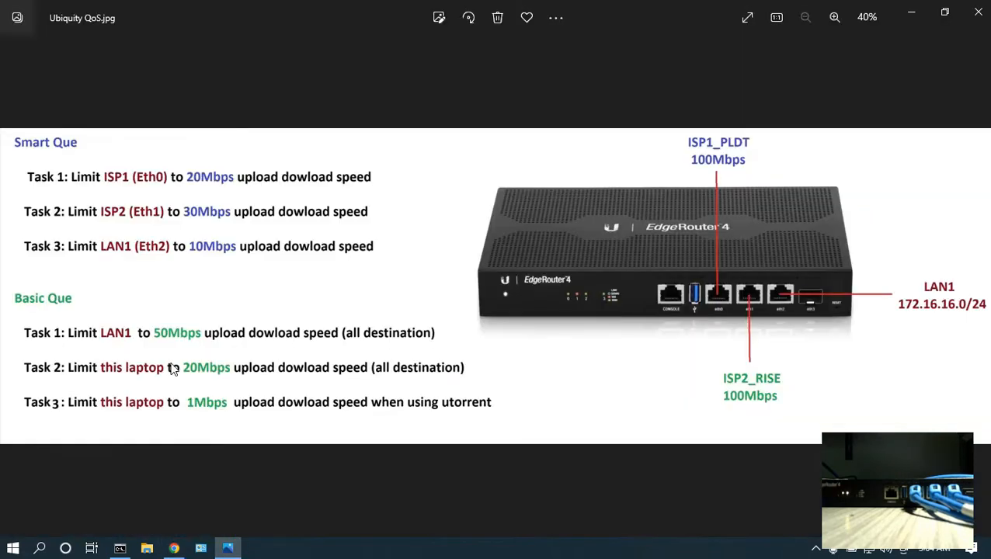
pyautogui.click(176, 549)
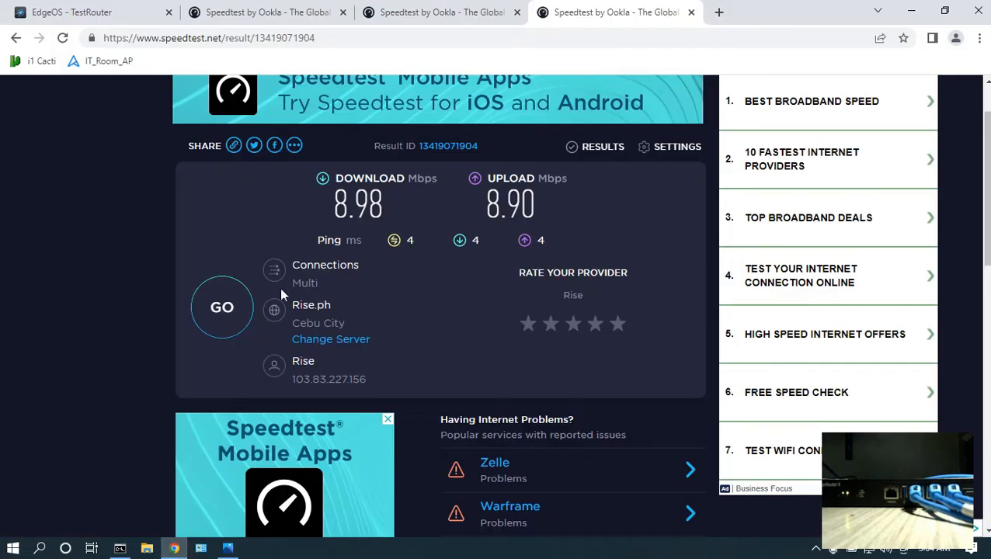
pyautogui.click(65, 10)
pyautogui.moveTo(115, 238); pyautogui.dragTo(232, 253)
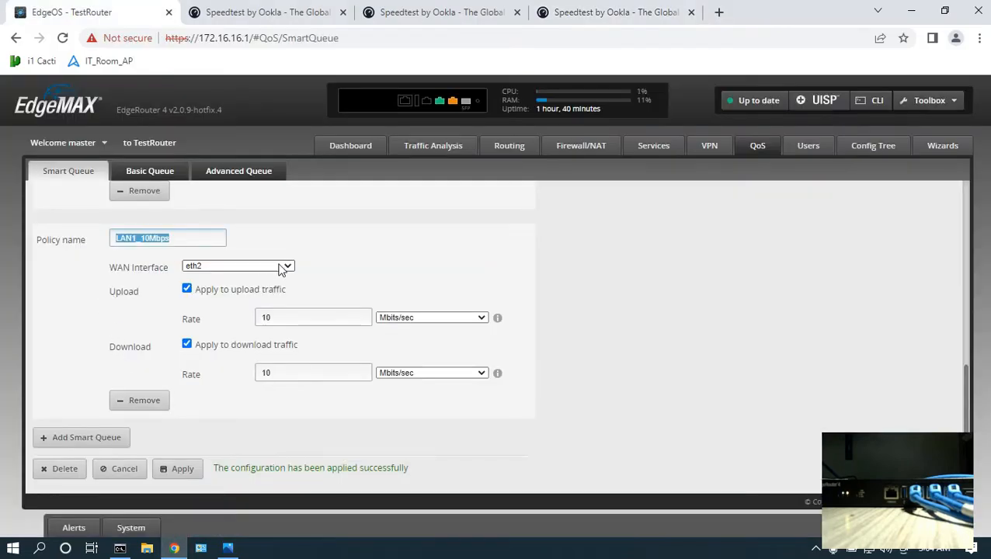
# Review the Smart Queue policies and the QoS task list image.
pyautogui.scroll(1, 361, 354)
pyautogui.scroll(8, 360, 355)
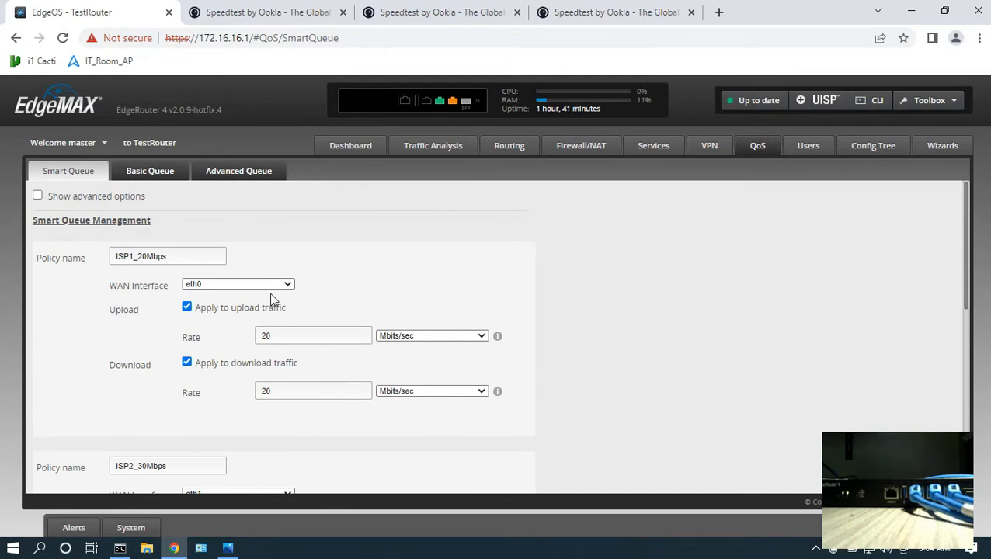
pyautogui.scroll(-9, 265, 248)
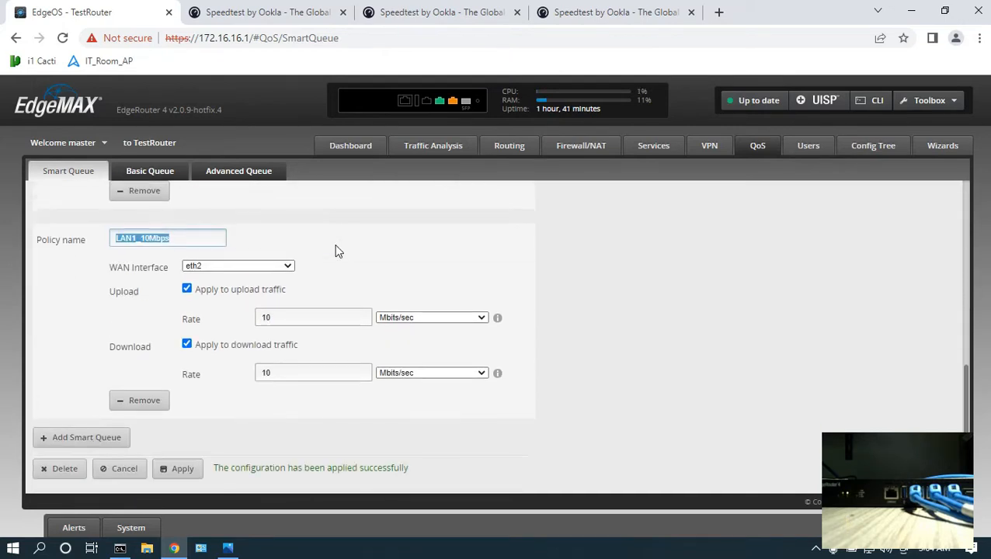
pyautogui.click(233, 550)
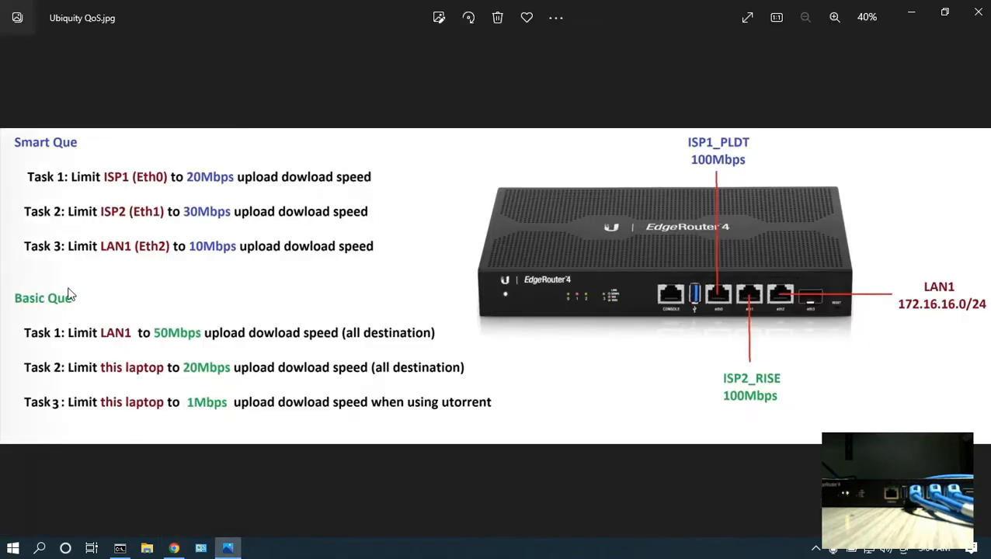
pyautogui.click(911, 11)
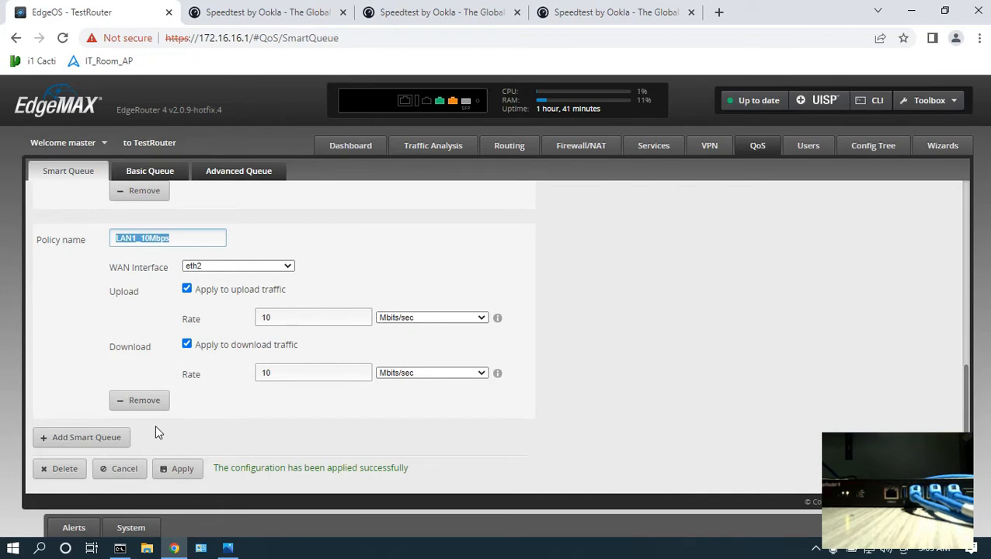
# Remove the Smart Queue policies and delete the whole Smart Queue configuration.
pyautogui.click(144, 405)
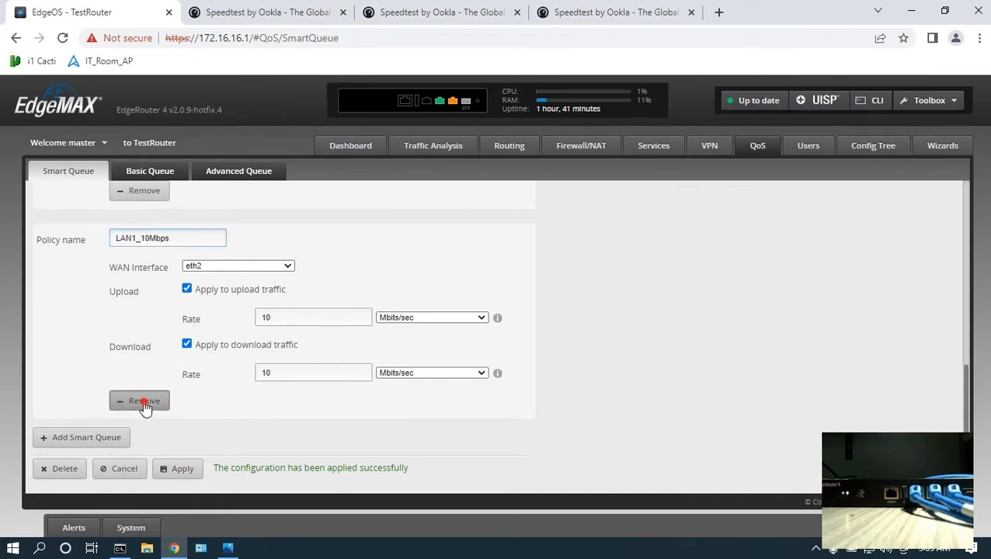
pyautogui.click(144, 406)
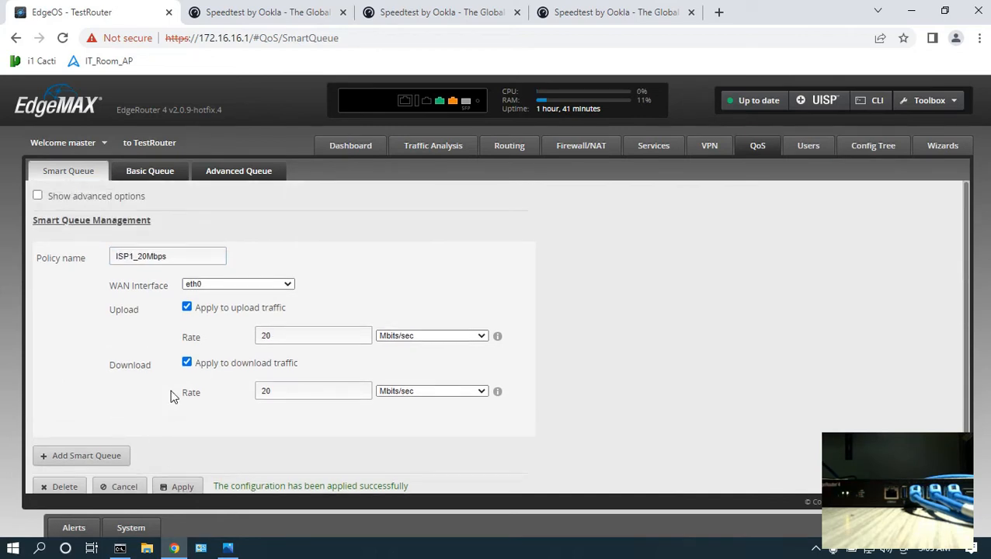
pyautogui.scroll(-1, 174, 397)
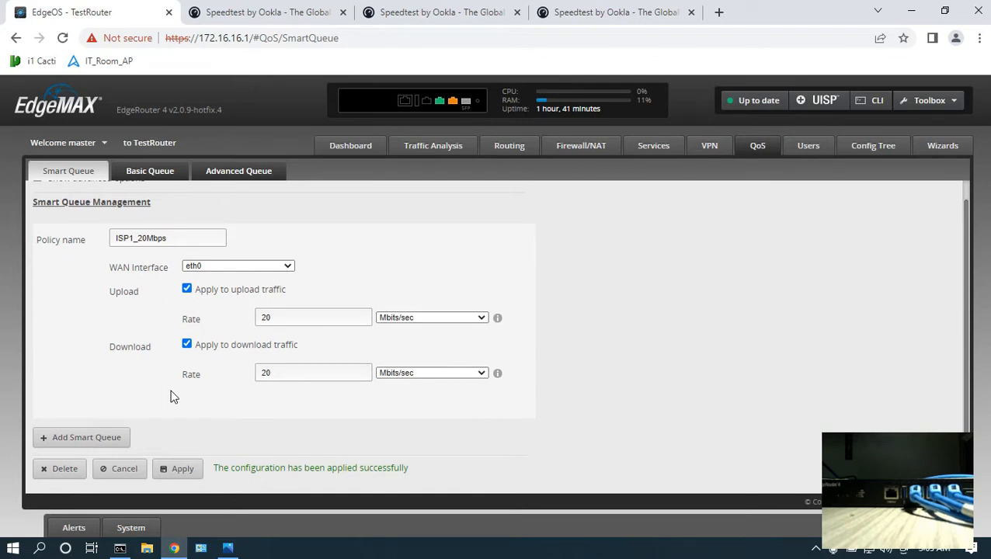
pyautogui.click(56, 470)
pyautogui.click(541, 346)
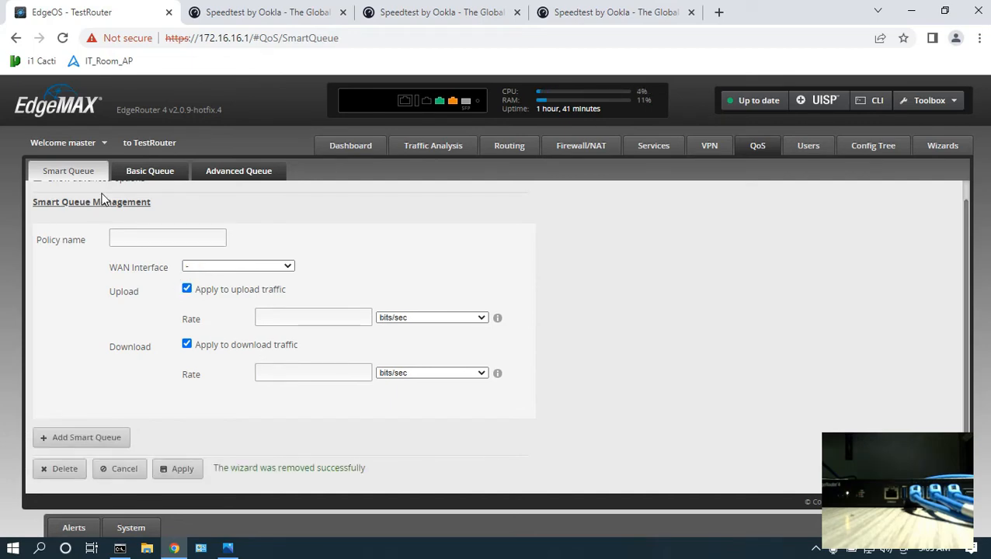
# Check the task list, then add a Basic Queue rule with source 172.16.16.0/24.
pyautogui.hotkey('alt', 'Tab')
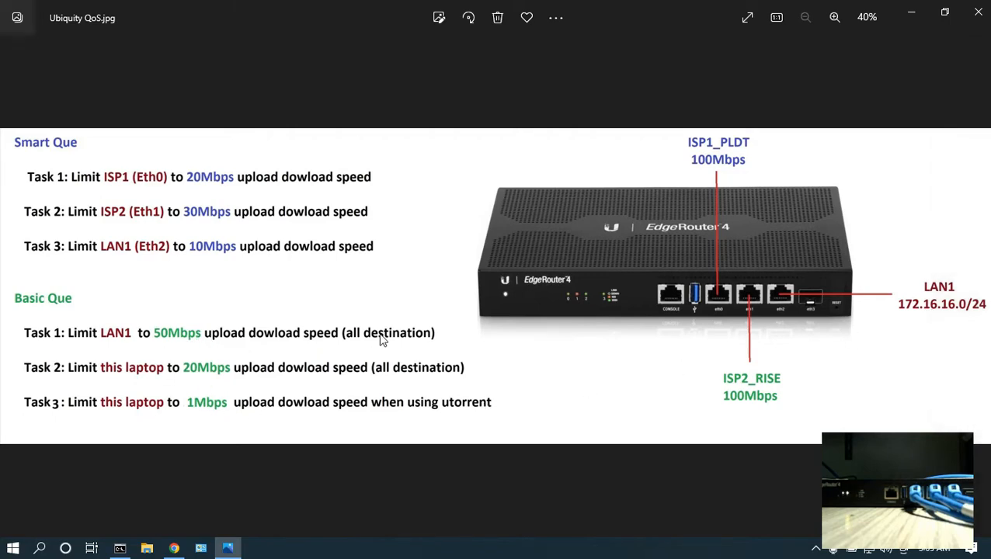
pyautogui.click(174, 549)
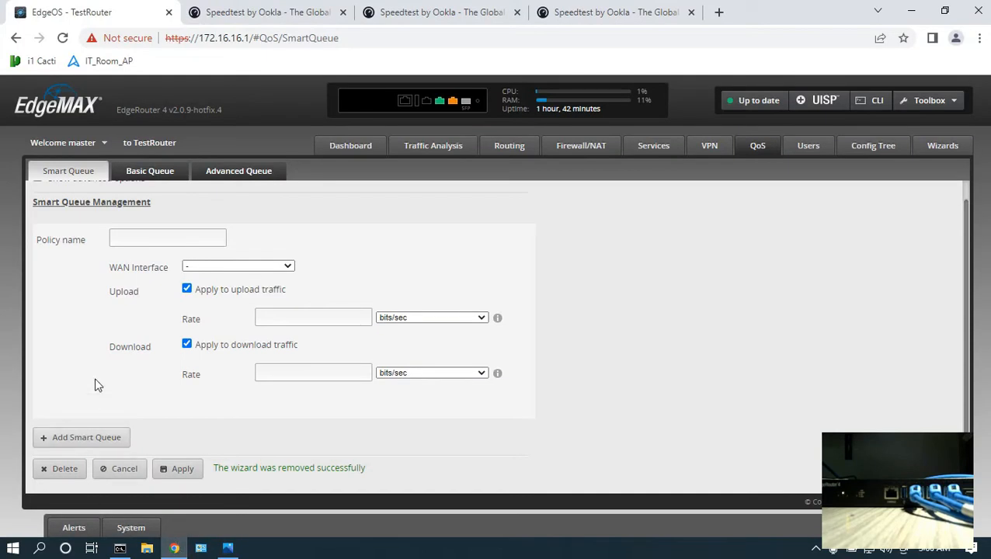
pyautogui.click(150, 174)
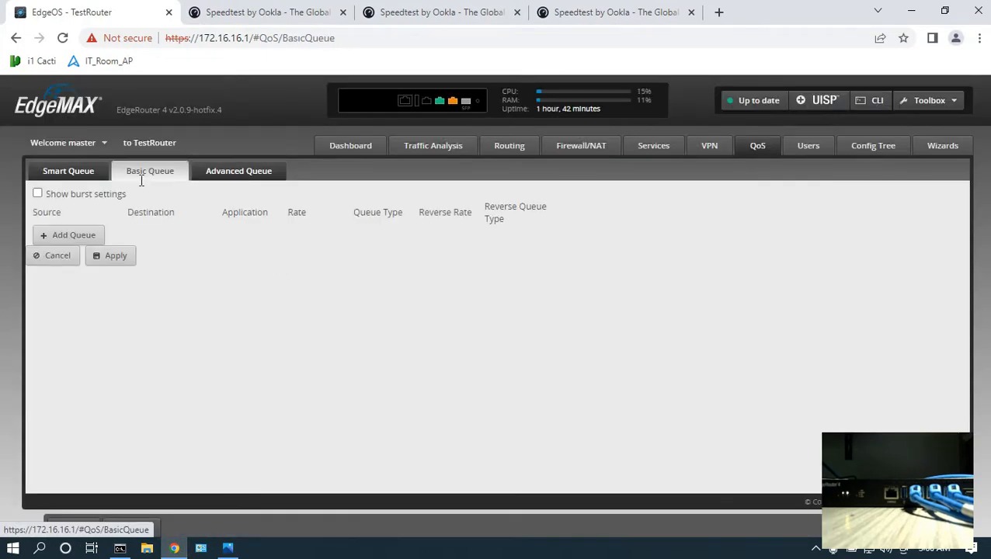
pyautogui.click(86, 237)
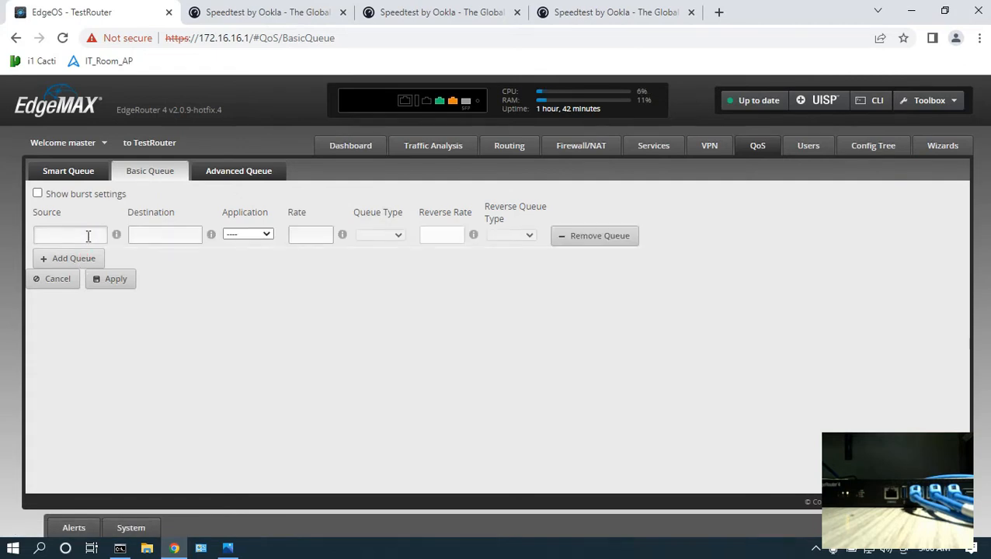
pyautogui.write('172.1')
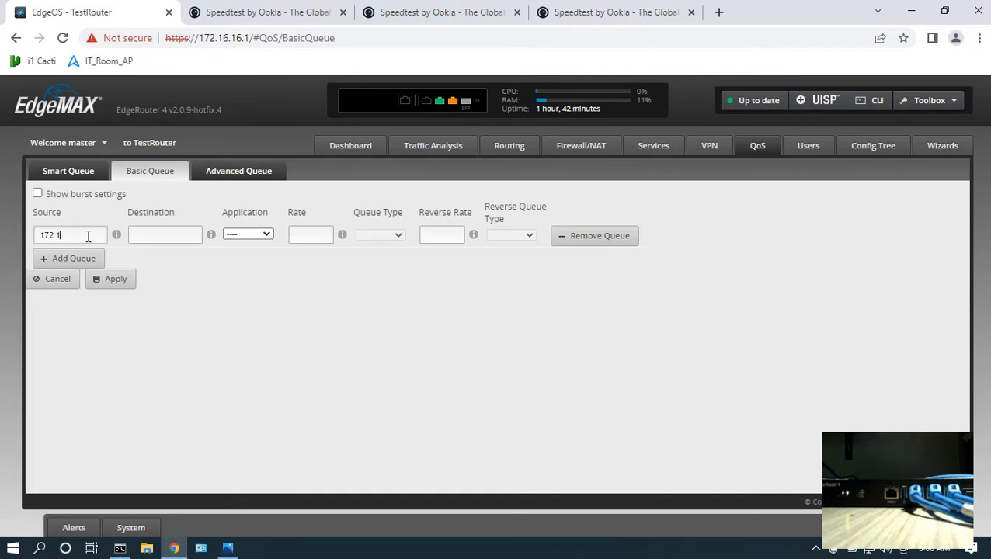
pyautogui.write('6.16.0/24')
# Set the rule's rate and reverse rate to 50m with PFIFO queue types, and apply it.
pyautogui.click(174, 234)
pyautogui.moveTo(210, 241)
pyautogui.click(301, 234)
pyautogui.write('50m')
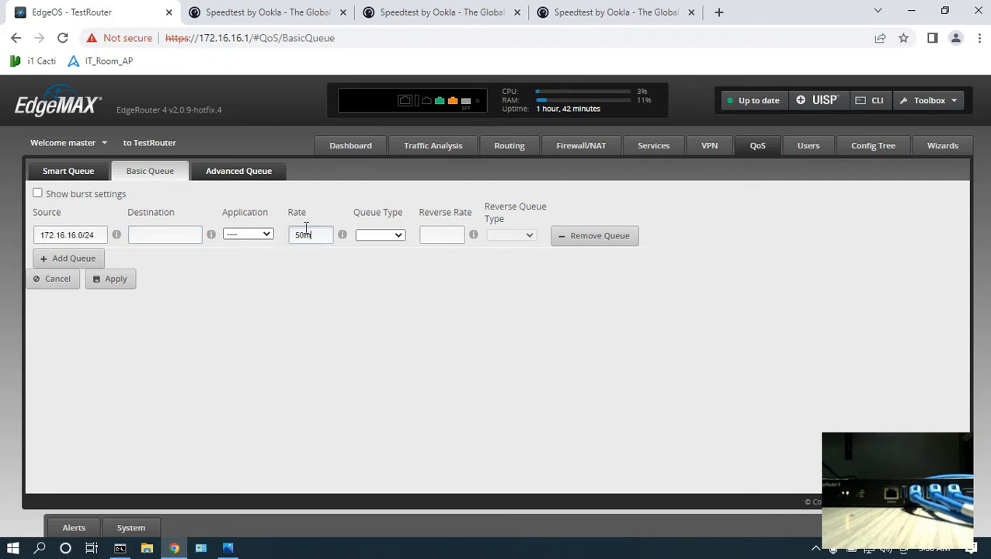
pyautogui.click(383, 235)
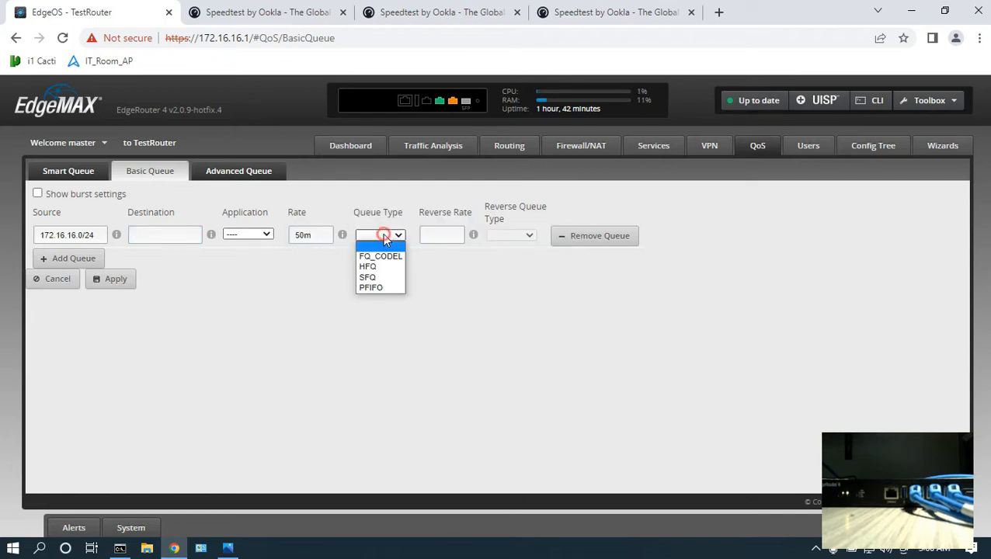
pyautogui.click(377, 287)
pyautogui.click(435, 235)
pyautogui.write('50m')
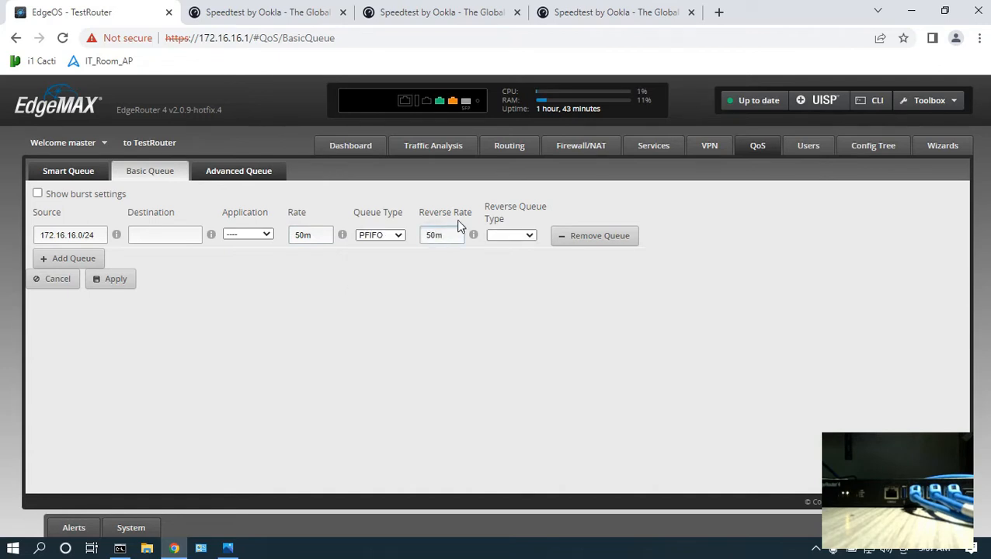
pyautogui.click(510, 235)
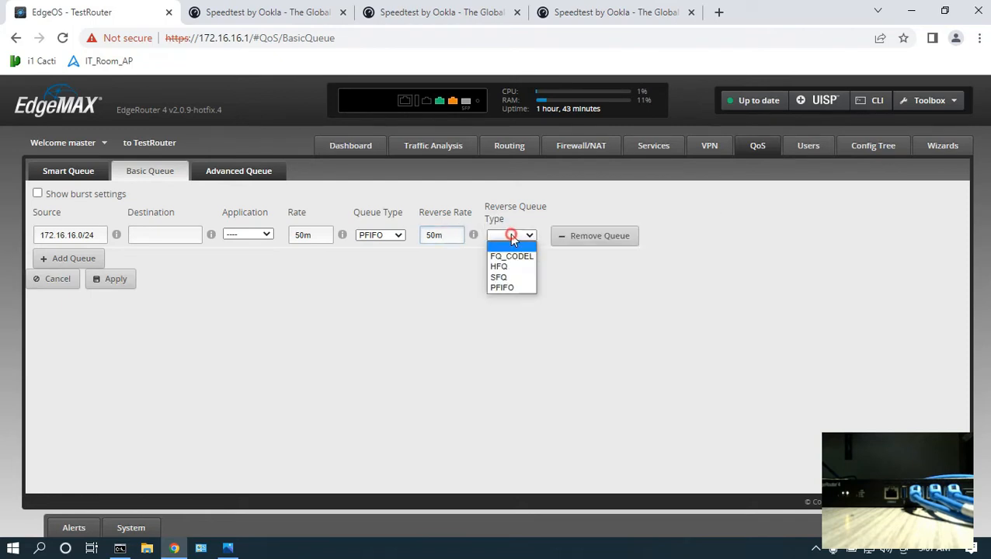
pyautogui.click(509, 289)
pyautogui.click(124, 284)
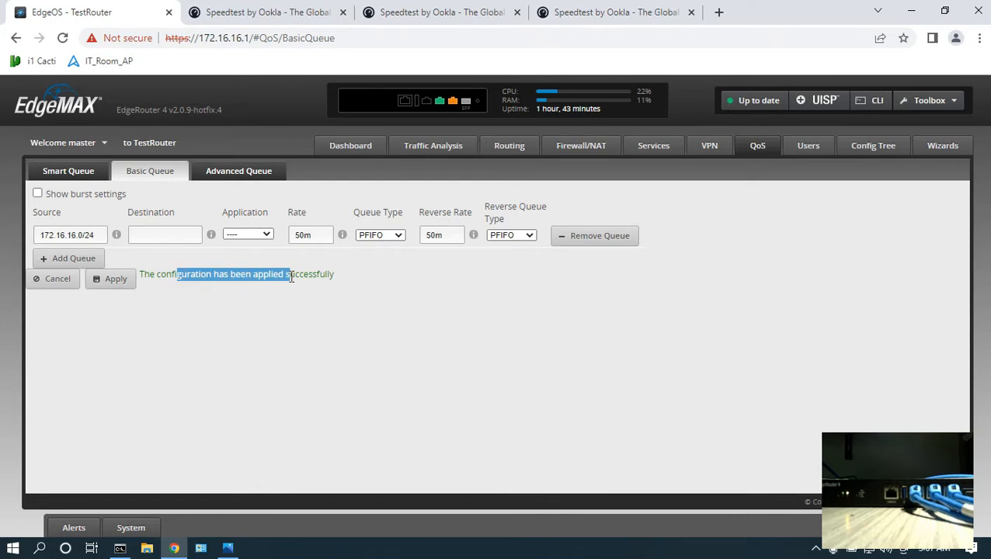
# Run ipconfig in Command Prompt to find the laptop's IPv4 address.
pyautogui.click(119, 548)
pyautogui.click(437, 375)
pyautogui.rightClick(452, 381)
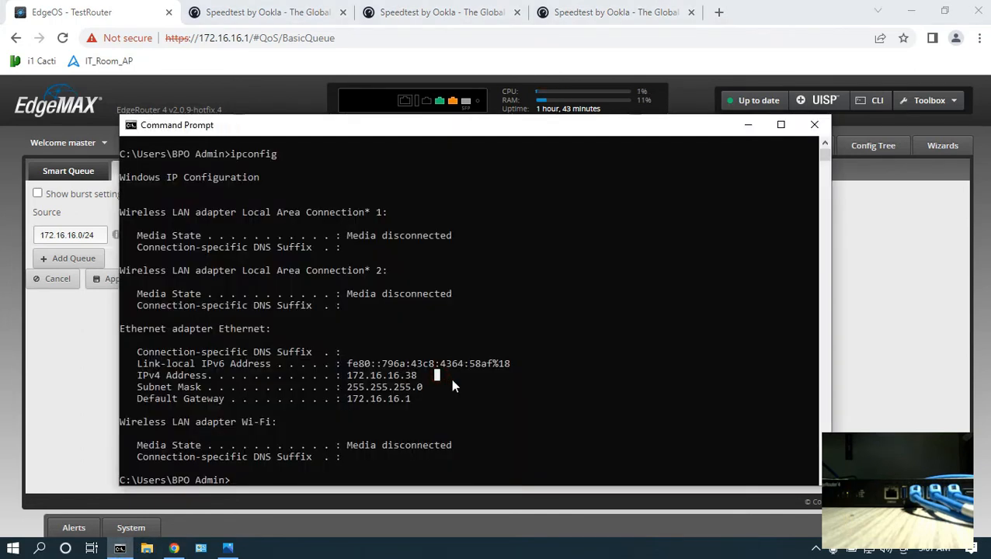
pyautogui.write('ipcong')
pyautogui.write('ig')
pyautogui.press('Return')
pyautogui.write('ipconfig')
pyautogui.press('Return')
pyautogui.moveTo(349, 376); pyautogui.dragTo(411, 378)
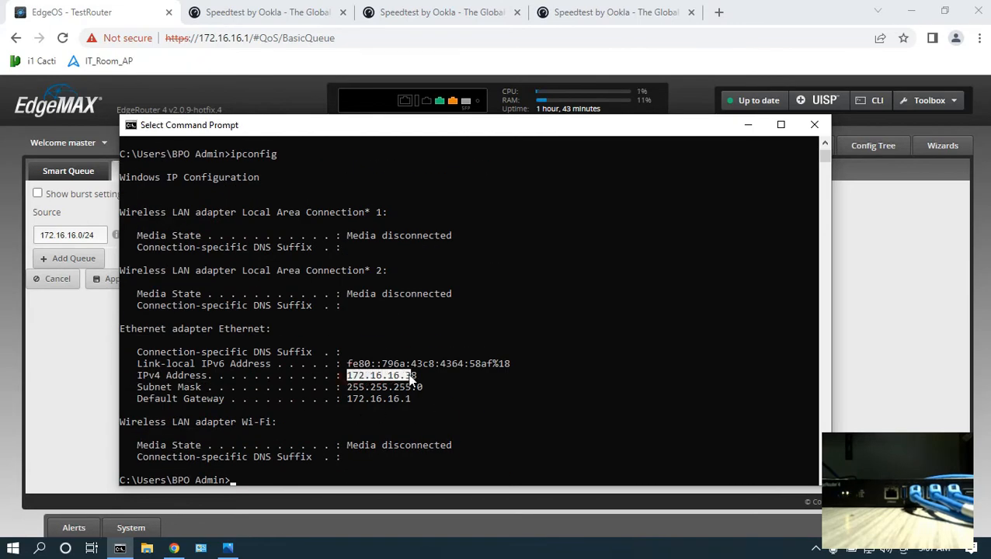
# Run a speed test on speedtest.net in a new tab to check the 50 Mbps LAN limit.
pyautogui.click(174, 548)
pyautogui.moveTo(96, 235); pyautogui.dragTo(37, 238)
pyautogui.click(718, 13)
pyautogui.click(711, 39)
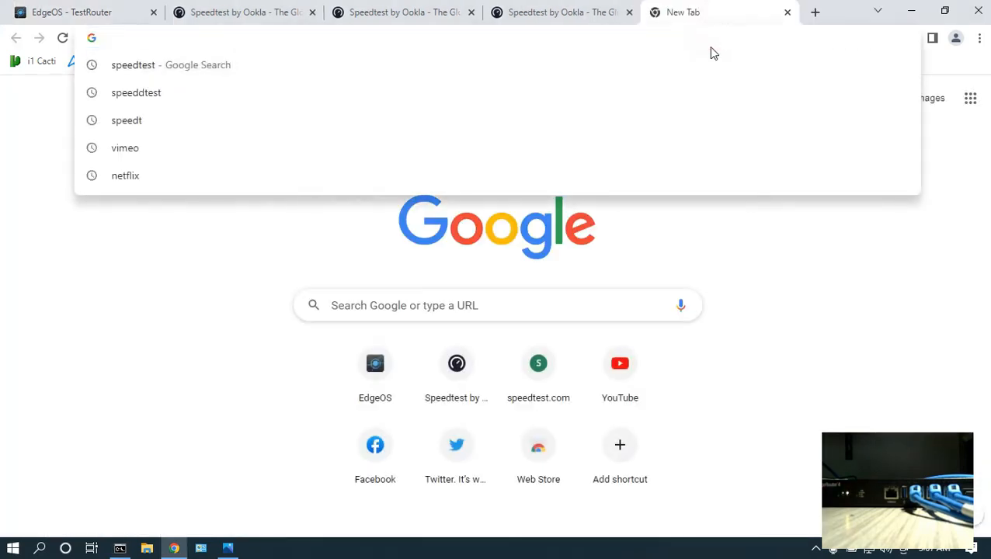
pyautogui.write('s://www.speedtest.net')
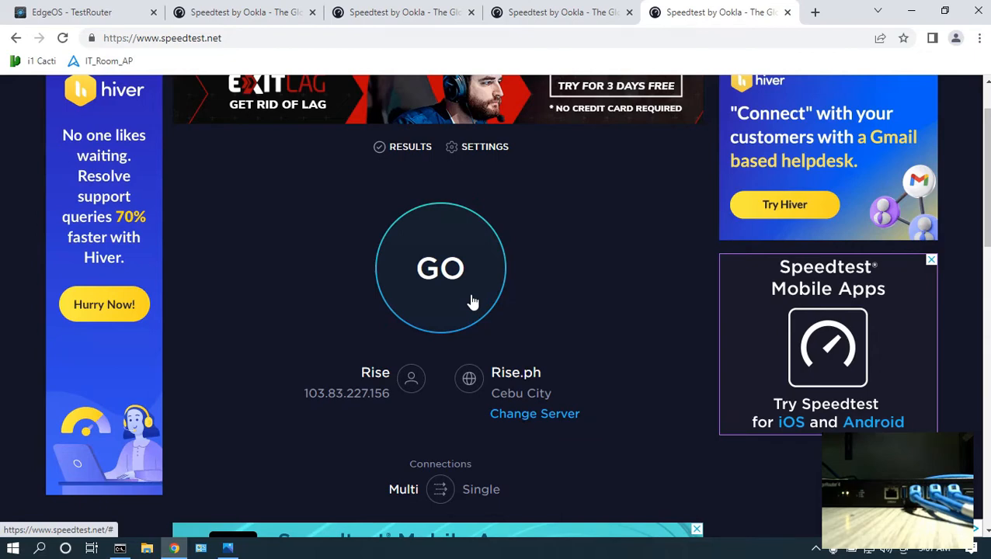
pyautogui.click(460, 286)
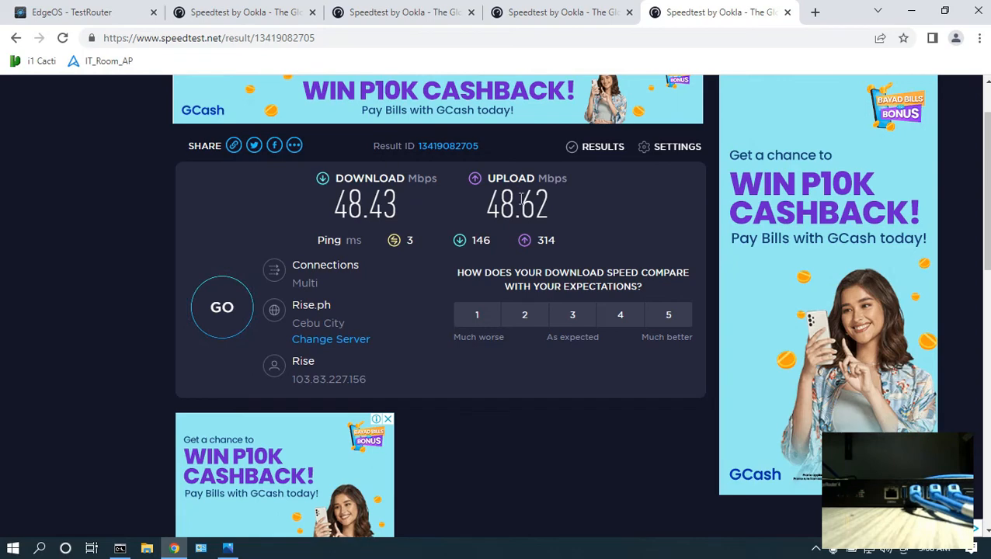
# Check the interface connection status on the router dashboard.
pyautogui.hotkey('ctrl', '1')
pyautogui.click(86, 237)
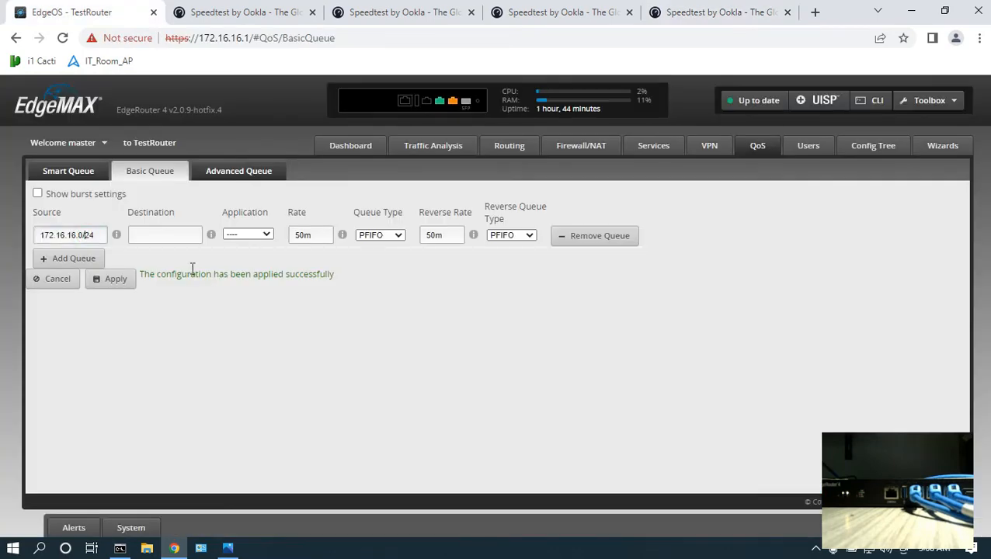
pyautogui.click(355, 149)
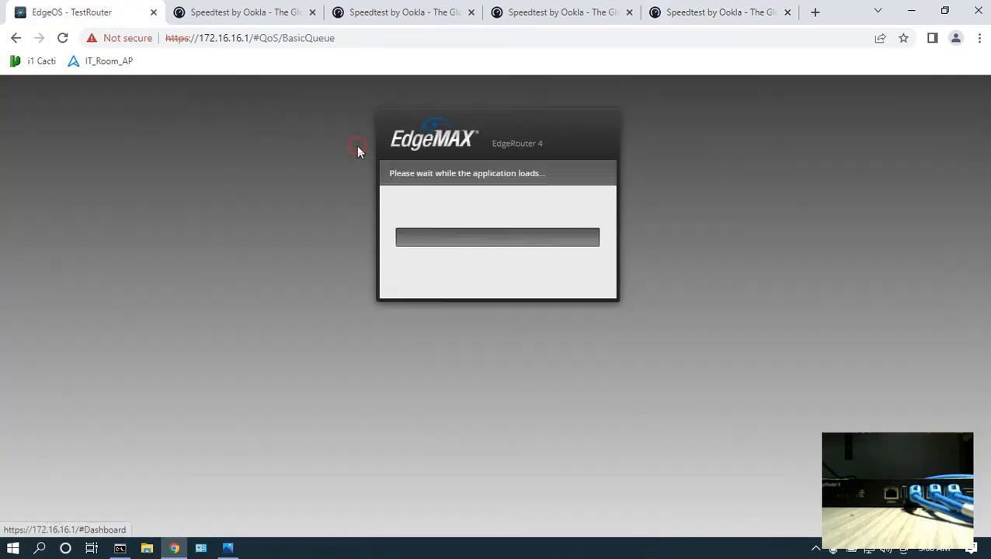
pyautogui.click(901, 235)
pyautogui.click(903, 264)
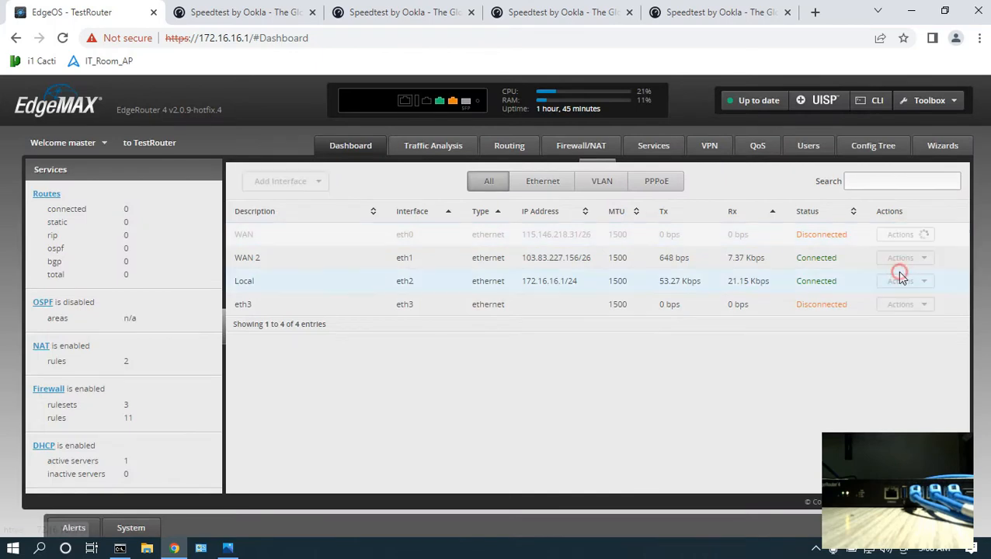
pyautogui.doubleClick(803, 233)
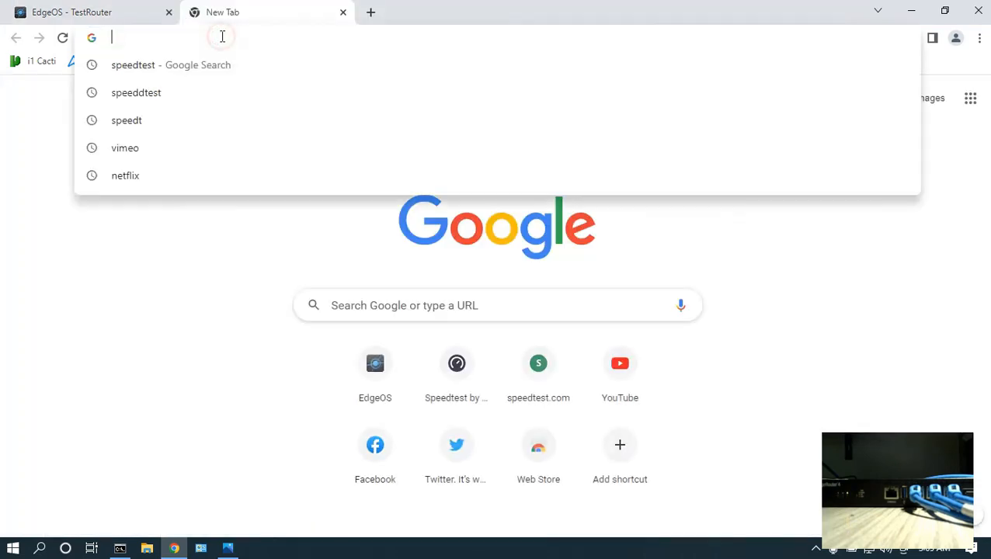
# Run another speed test on speedtest.net and review the Basic Queue rule while it runs.
pyautogui.write('speedtest.net')
pyautogui.press('Return')
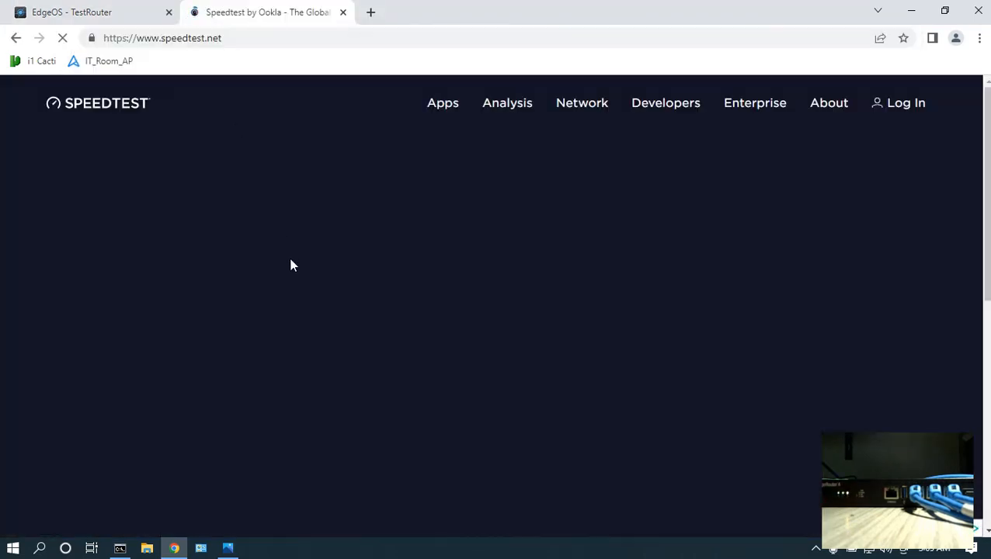
pyautogui.click(451, 354)
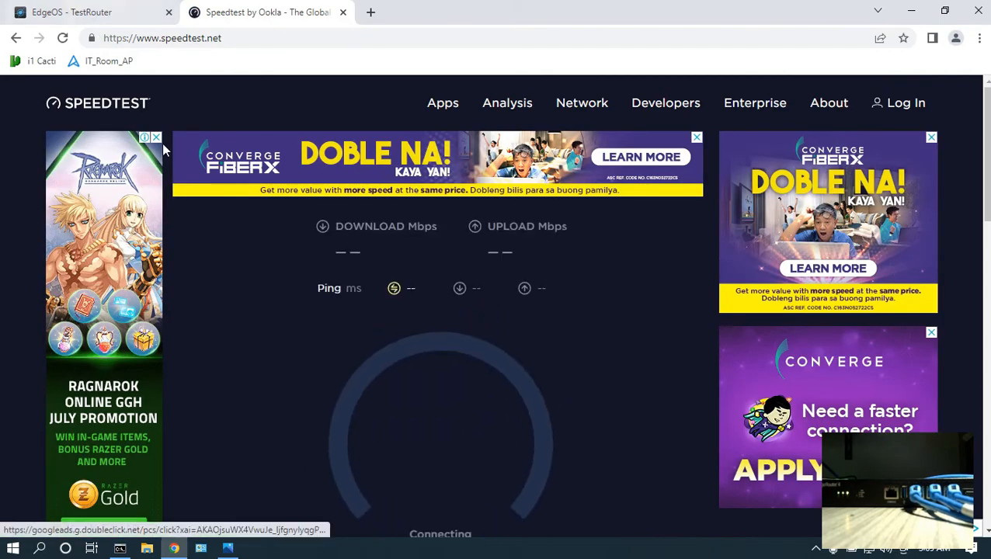
pyautogui.click(85, 12)
pyautogui.click(757, 145)
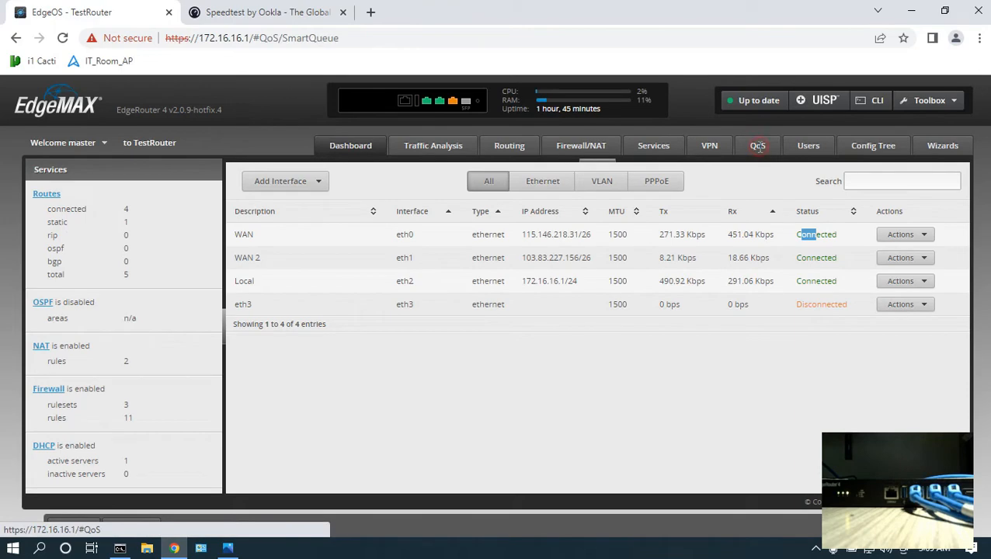
pyautogui.click(150, 171)
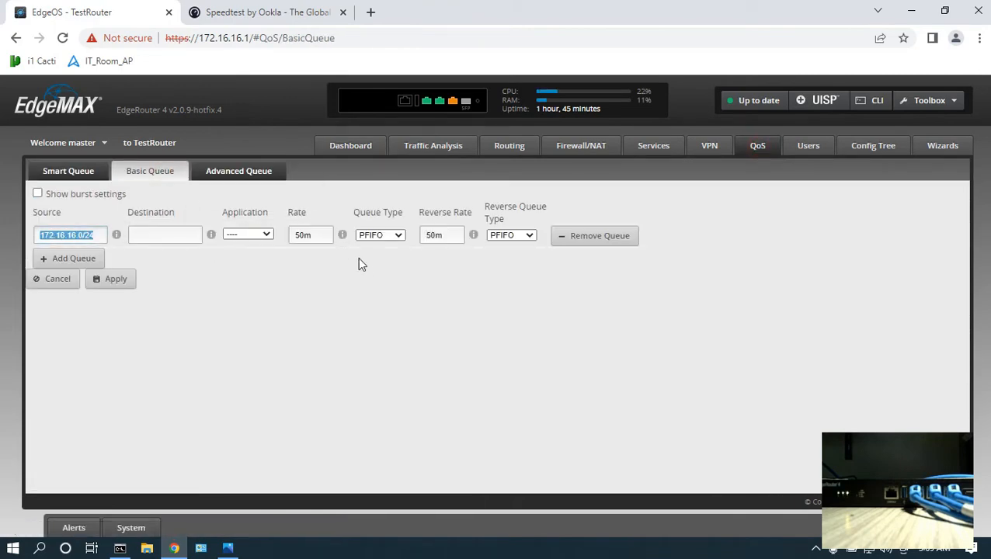
pyautogui.click(225, 13)
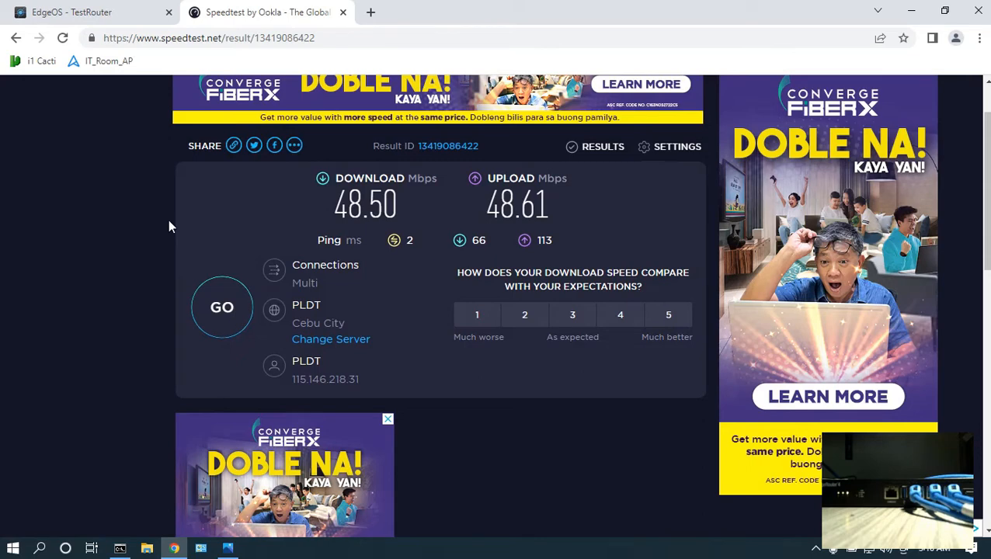
# Return to the Basic Queue rule and review the QoS task list image.
pyautogui.hotkey('ctrl', 'shift', 'Tab')
pyautogui.click(84, 229)
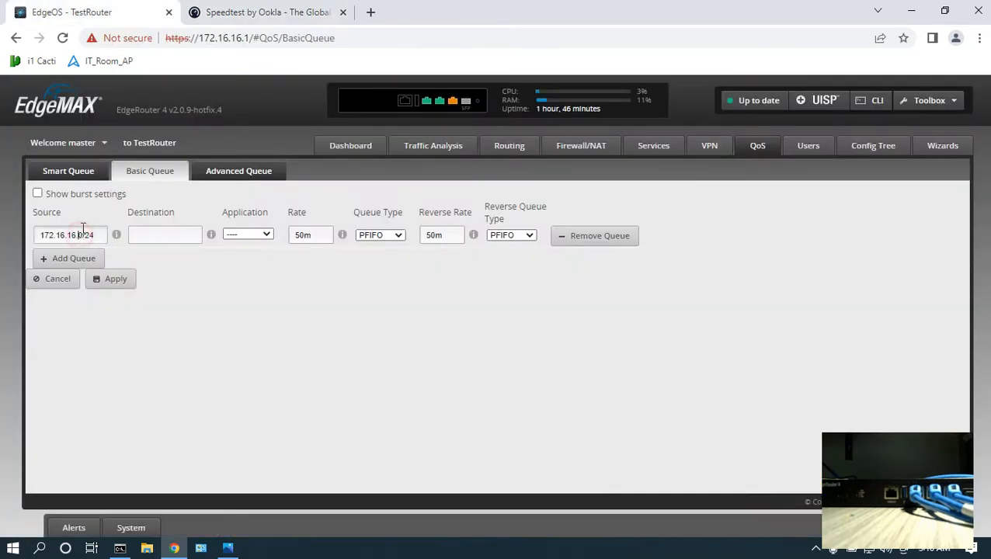
pyautogui.click(227, 548)
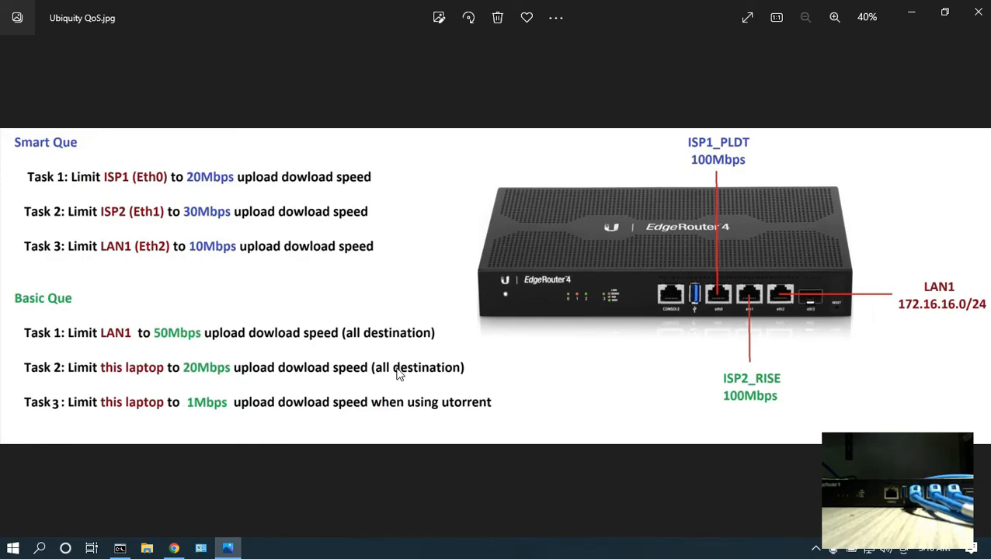
pyautogui.click(912, 12)
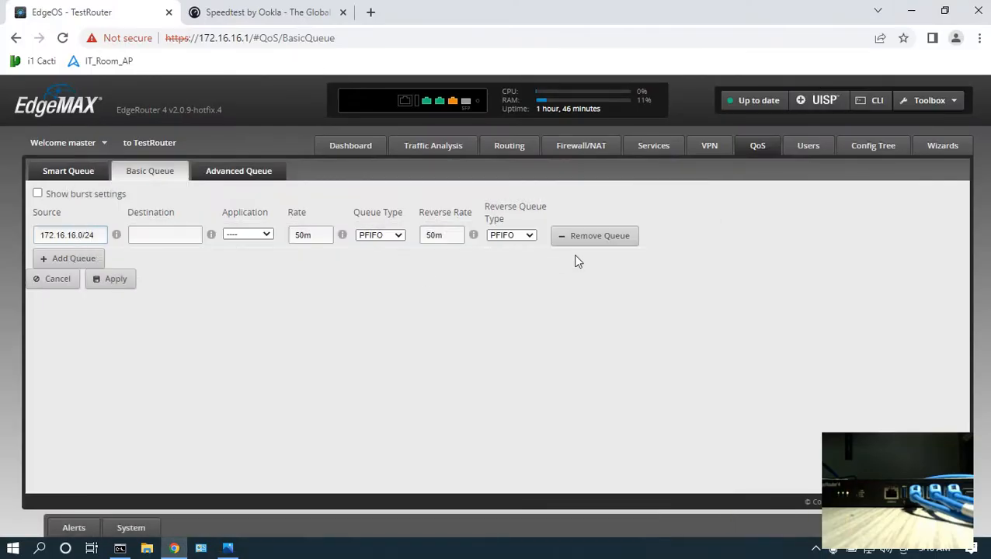
# Remove the existing 172.16.16.0/24 Basic Queue rule and add a new empty queue rule.
pyautogui.click(604, 237)
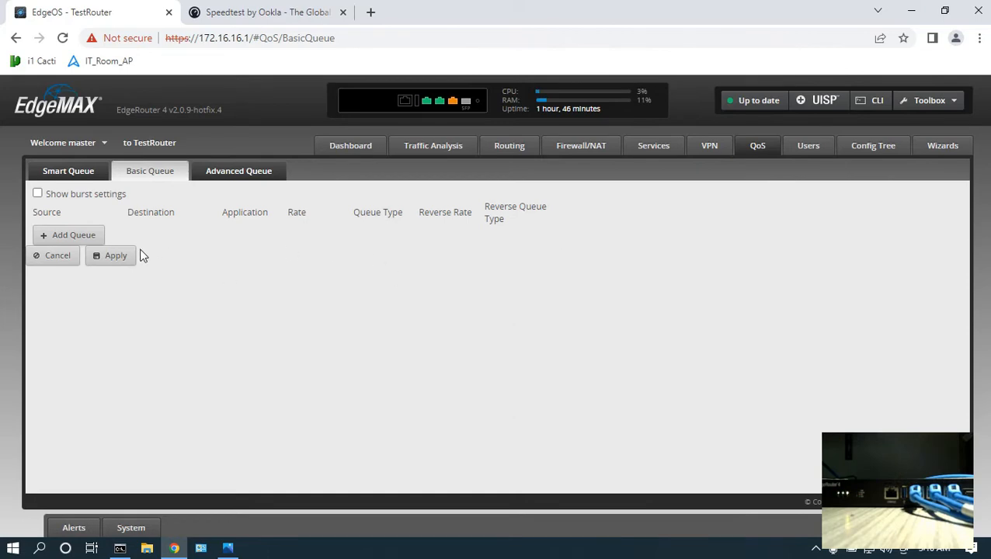
pyautogui.click(73, 235)
pyautogui.click(90, 235)
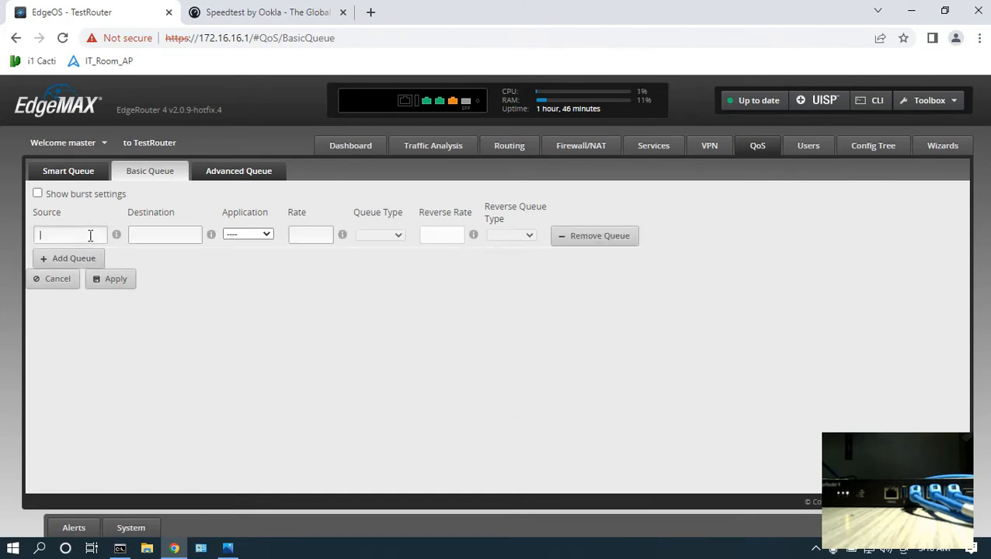
# Run ipconfig in Command Prompt and copy the laptop's IPv4 address 172.16.16.38 into the new rule's source.
pyautogui.click(119, 548)
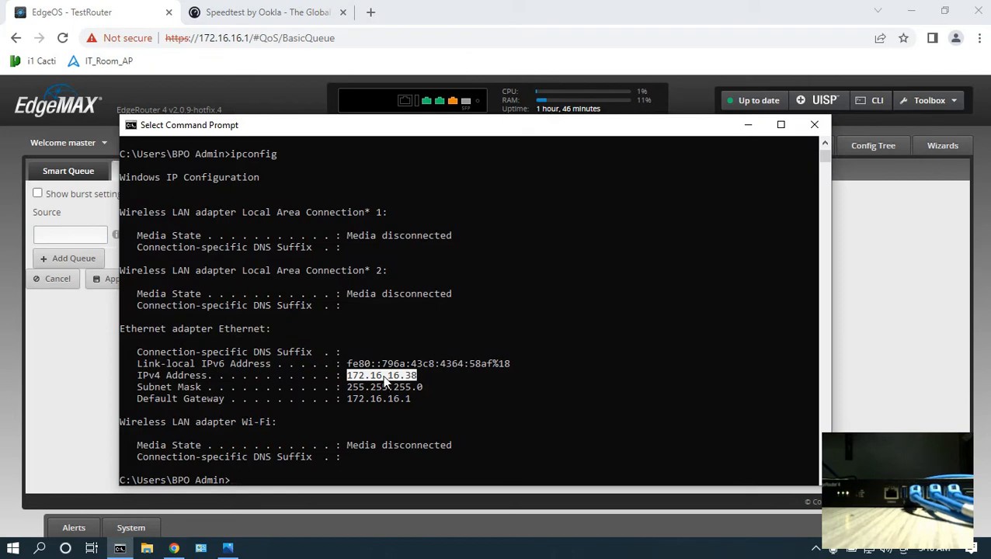
pyautogui.click(413, 464)
pyautogui.rightClick(411, 447)
pyautogui.write('ipconfig')
pyautogui.press('Return')
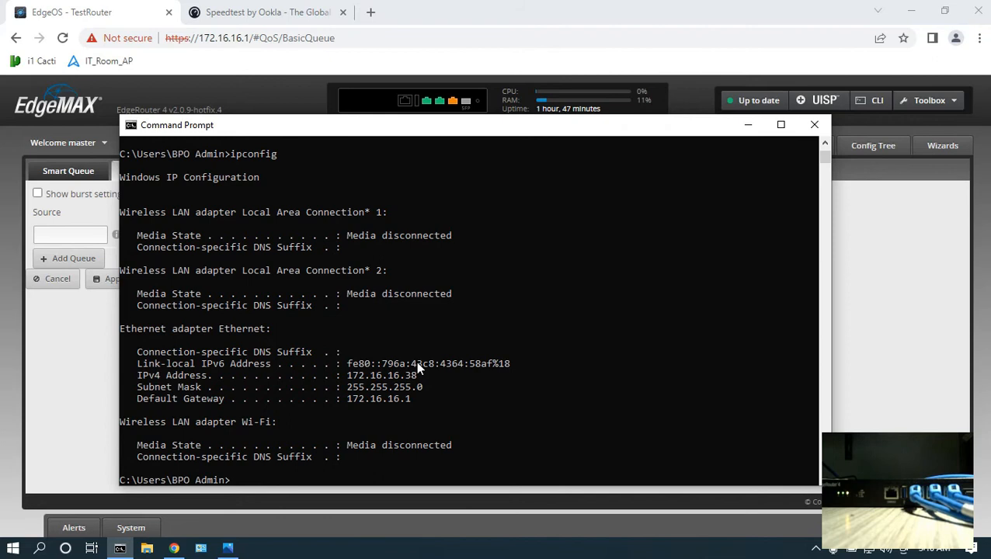
pyautogui.moveTo(419, 376); pyautogui.dragTo(346, 376)
pyautogui.rightClick(346, 376)
pyautogui.click(49, 235)
pyautogui.write('172.16.16.38')
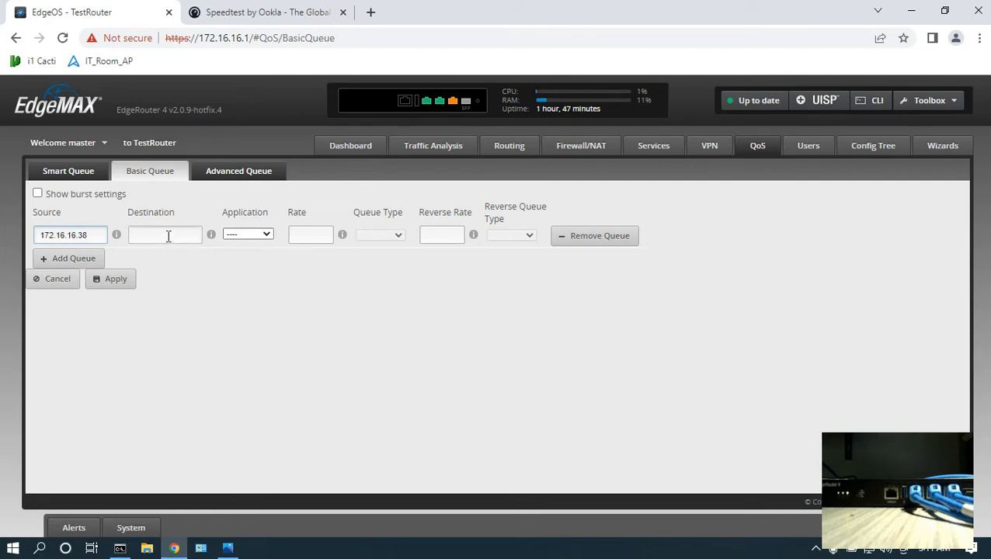
# Set the rule's rate and reverse rate to 20m with PFIFO queue types and apply it.
pyautogui.click(310, 240)
pyautogui.write('20m')
pyautogui.click(373, 237)
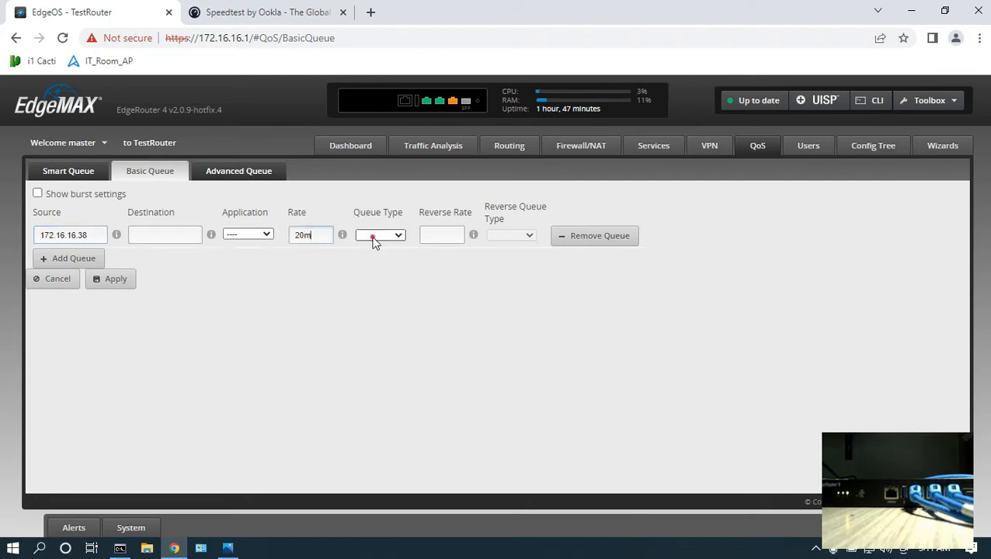
pyautogui.click(376, 288)
pyautogui.click(441, 236)
pyautogui.write('20m')
pyautogui.click(512, 237)
pyautogui.click(513, 289)
pyautogui.click(115, 279)
pyautogui.moveTo(192, 274); pyautogui.dragTo(253, 278)
# Run a speed test on speedtest.net in a new tab to check the 20 Mbps laptop limit.
pyautogui.click(371, 12)
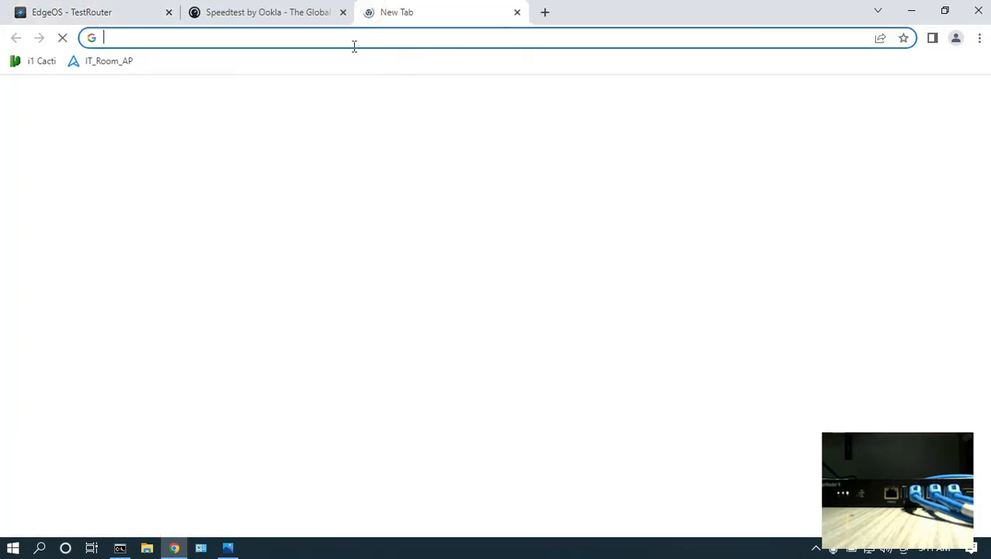
pyautogui.write('spee')
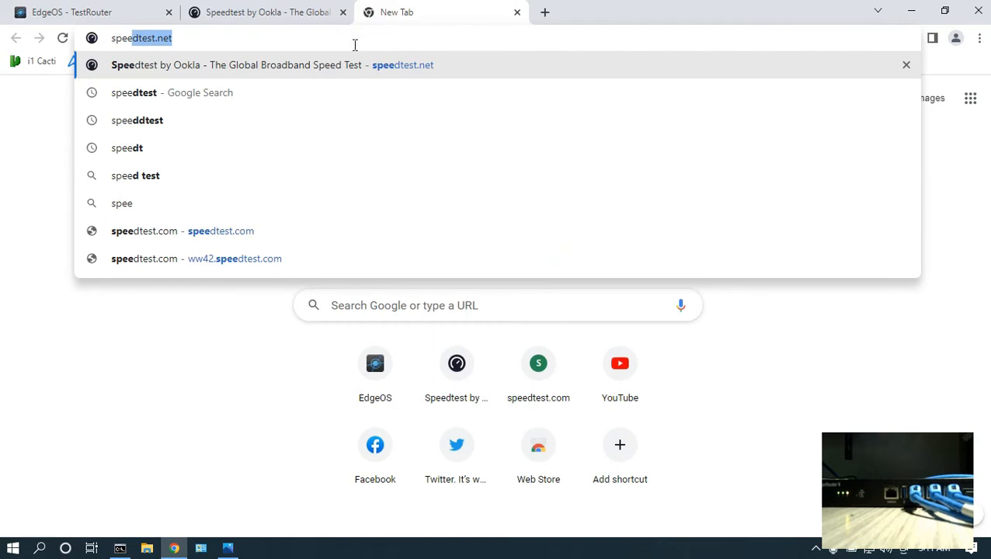
pyautogui.press('Return')
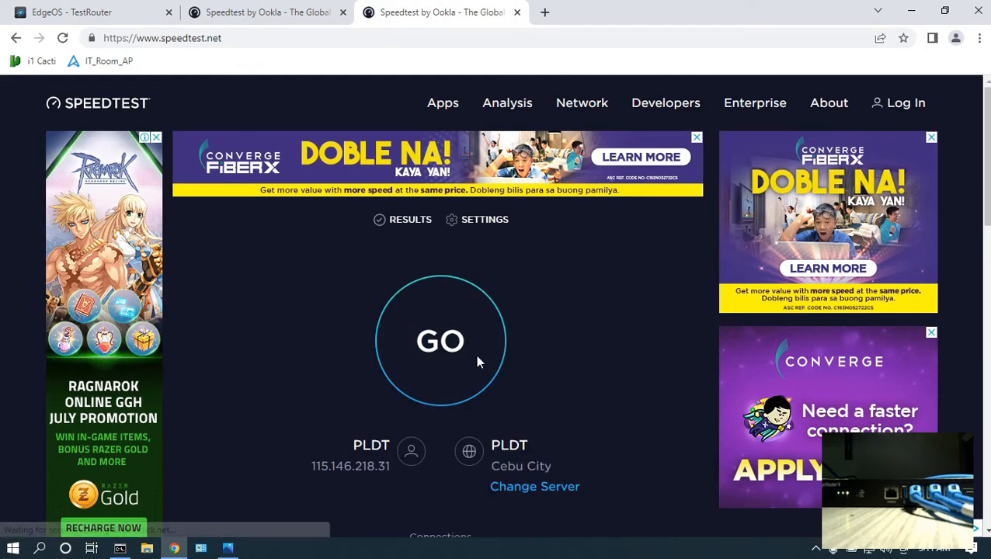
pyautogui.click(477, 359)
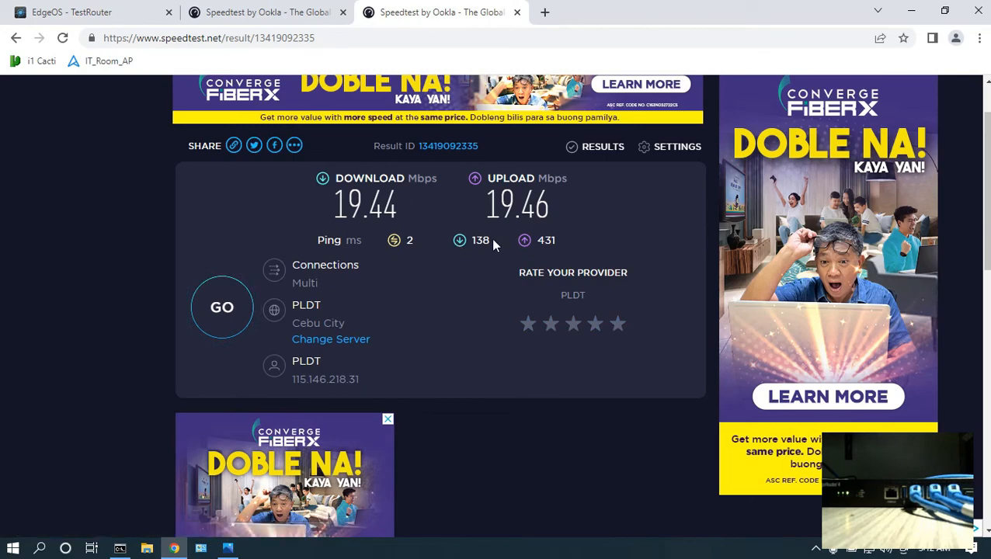
# Review the QoS task list image for the next Basic Queue task.
pyautogui.hotkey('alt', 'Tab')
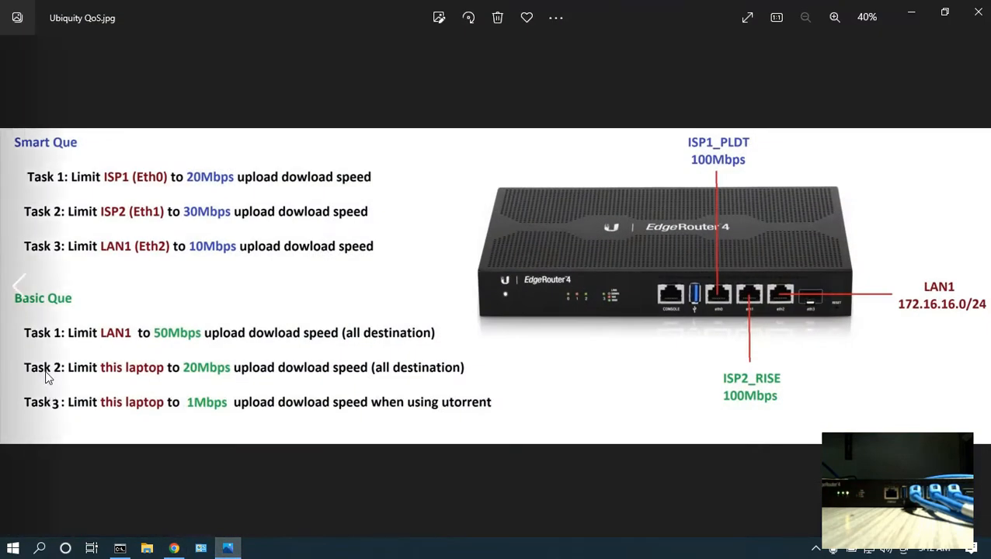
pyautogui.hotkey('alt', 'Tab')
pyautogui.doubleClick(78, 235)
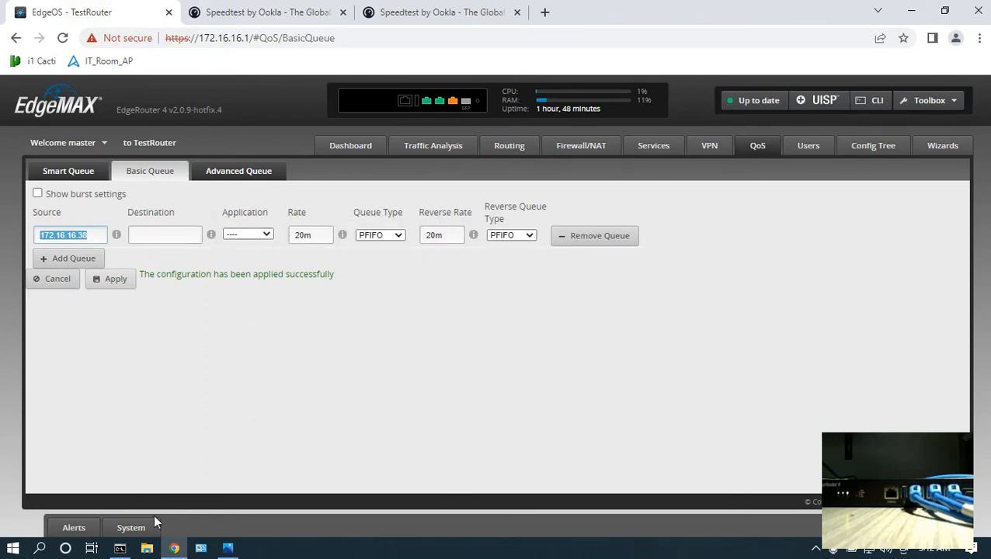
pyautogui.click(228, 548)
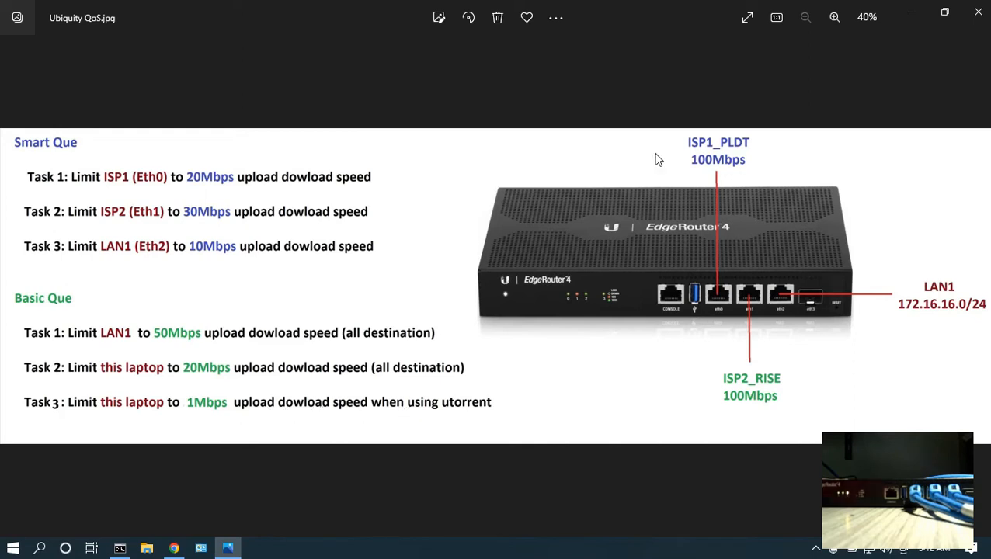
pyautogui.click(918, 12)
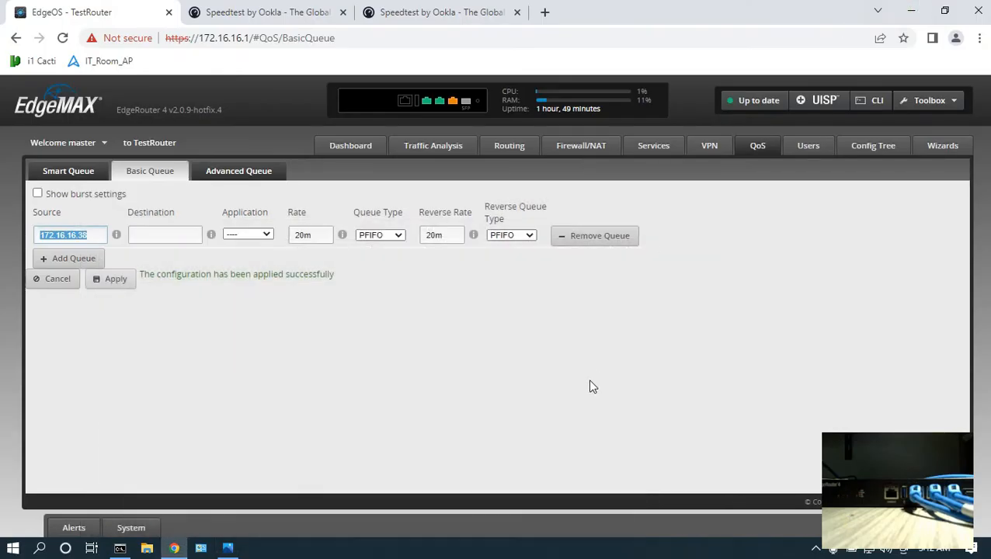
pyautogui.click(545, 388)
# Set the laptop rule's application to P2P and change its rate and reverse rate to 1m.
pyautogui.moveTo(93, 235); pyautogui.dragTo(4, 241)
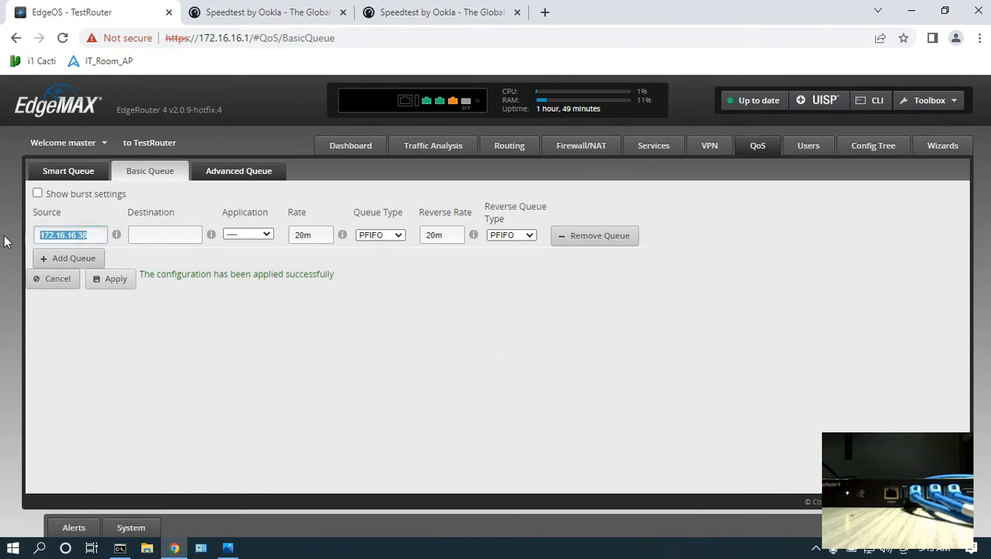
pyautogui.click(164, 234)
pyautogui.click(249, 235)
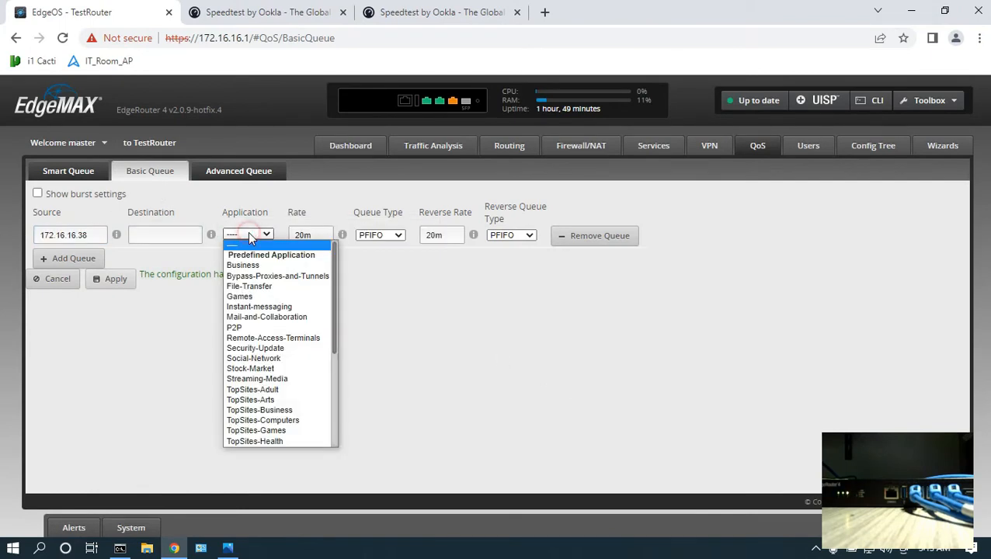
pyautogui.click(235, 328)
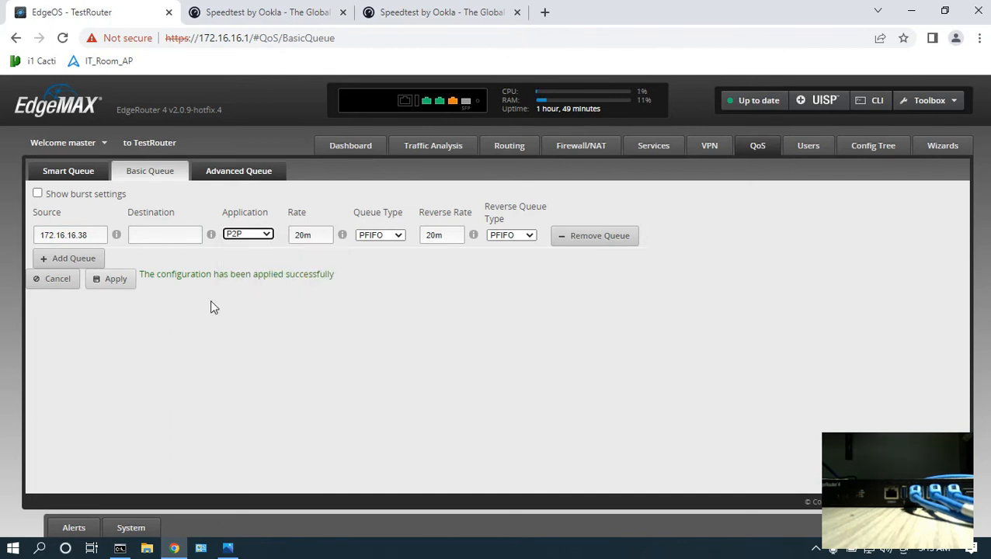
pyautogui.click(306, 233)
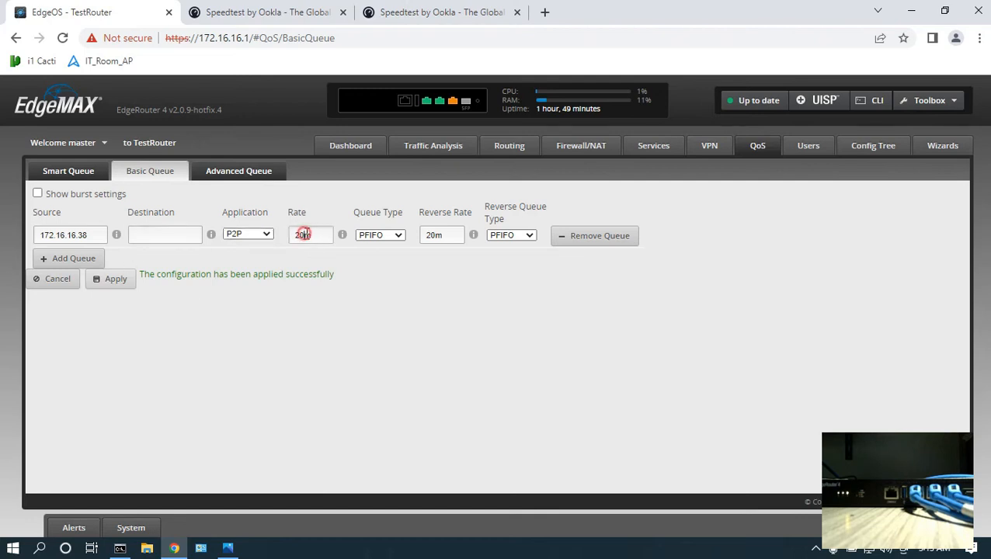
pyautogui.press('BackSpace')
pyautogui.press('BackSpace')
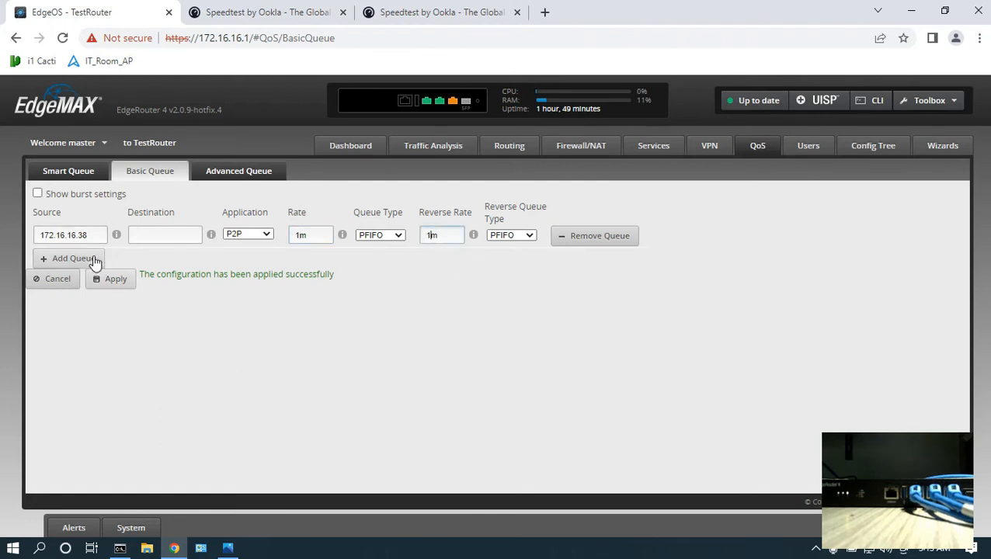
# Search The Pirate Bay for windows 11 in a new tab and start downloading a Windows 11 torrent in uTorrent.
pyautogui.click(546, 12)
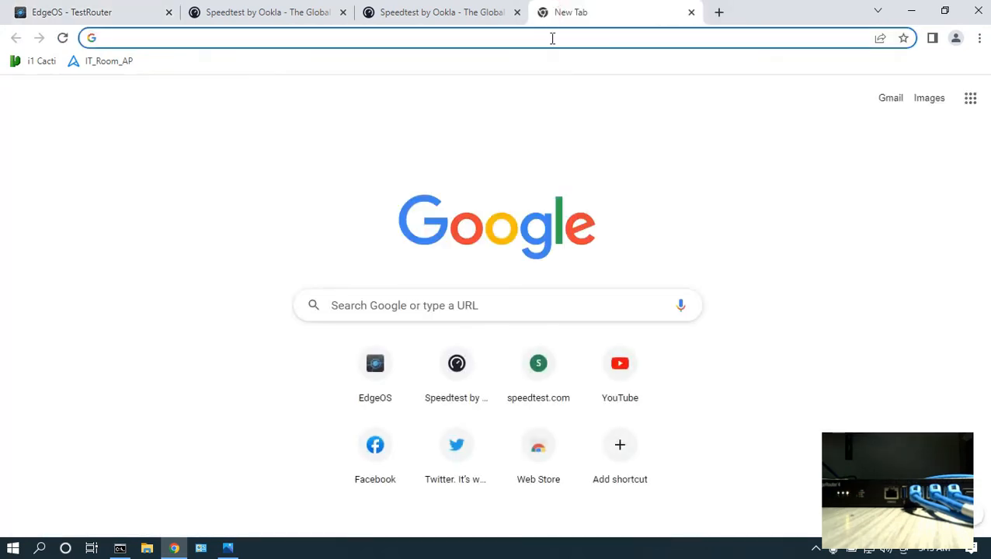
pyautogui.click(551, 38)
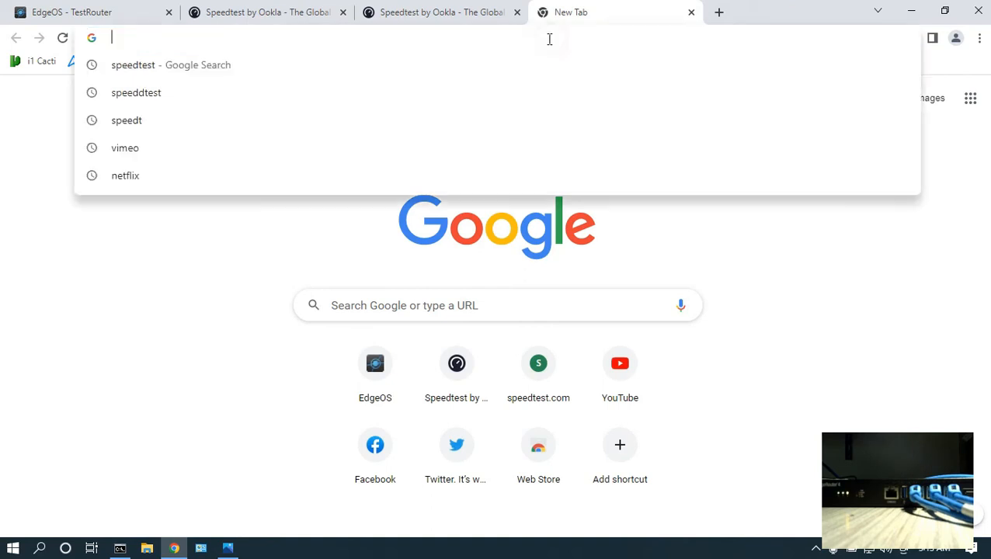
pyautogui.write('thep')
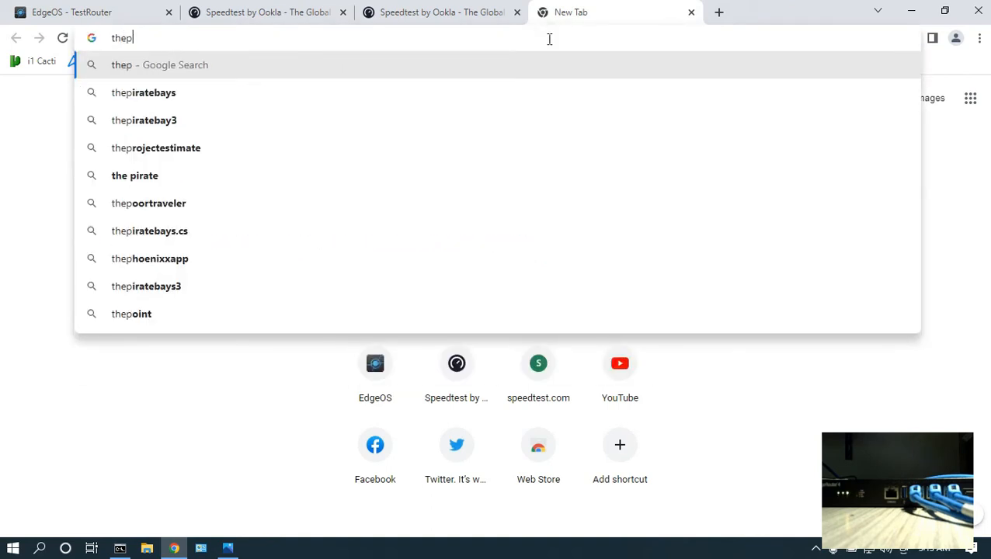
pyautogui.write('iratebay.org/index.html')
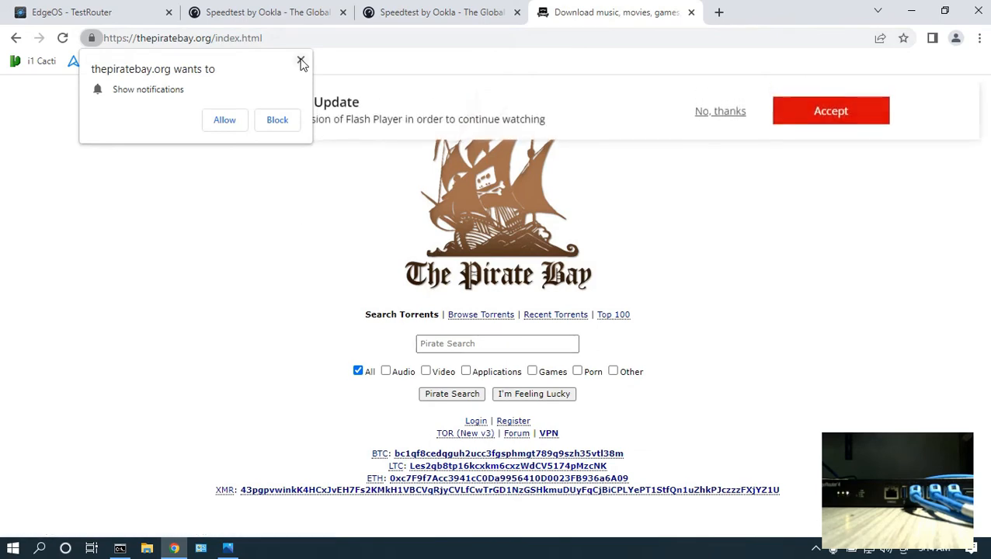
pyautogui.click(300, 59)
pyautogui.click(456, 343)
pyautogui.write('windows 11')
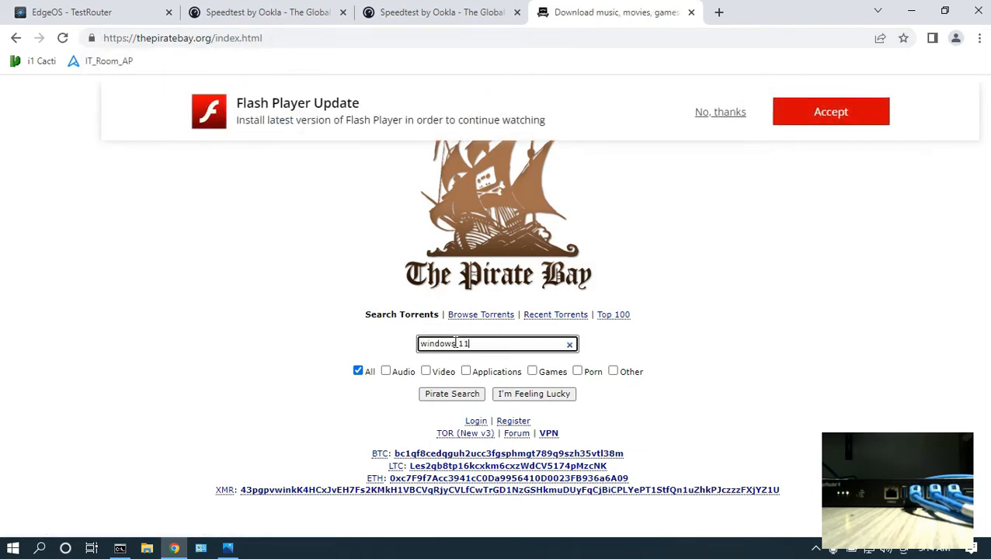
pyautogui.press('Return')
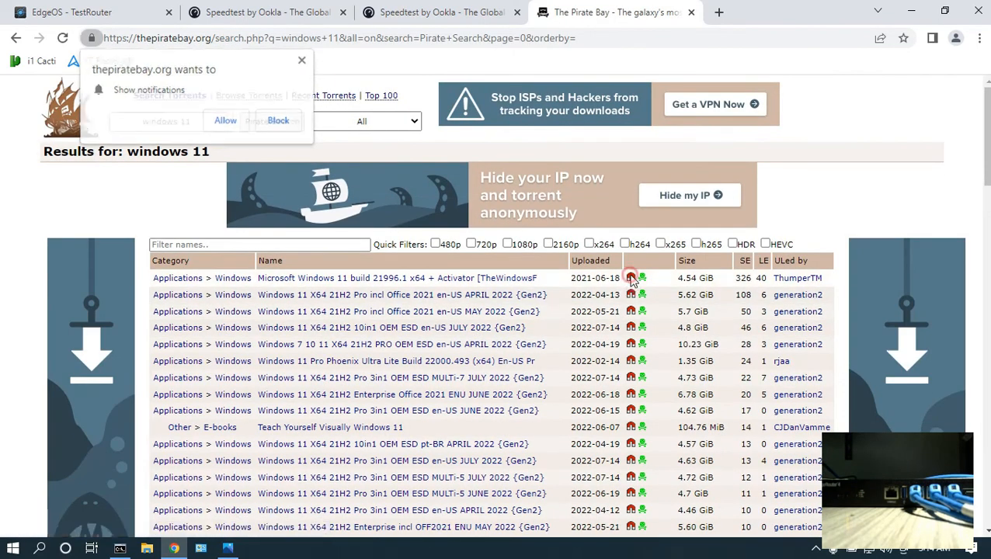
pyautogui.click(632, 279)
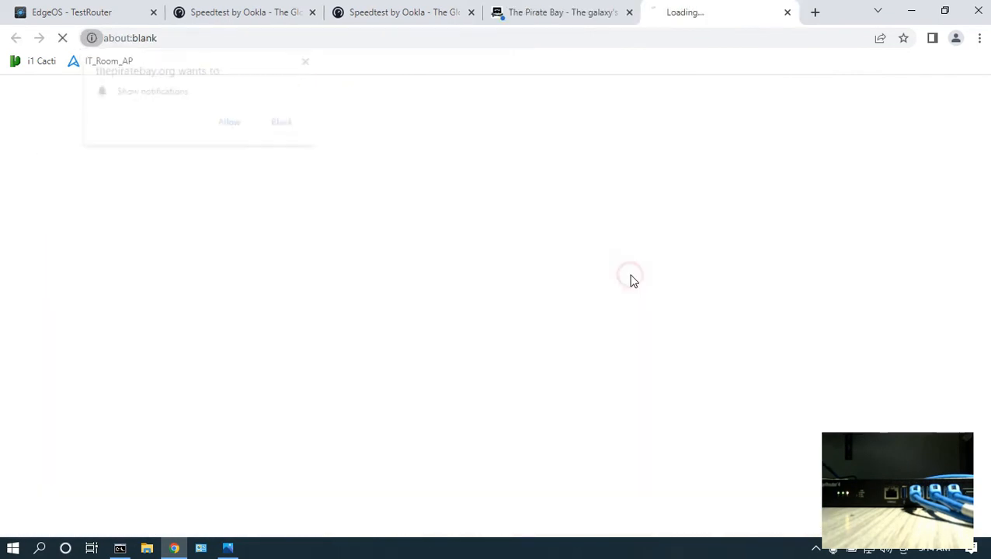
pyautogui.click(543, 7)
pyautogui.click(543, 165)
pyautogui.click(788, 13)
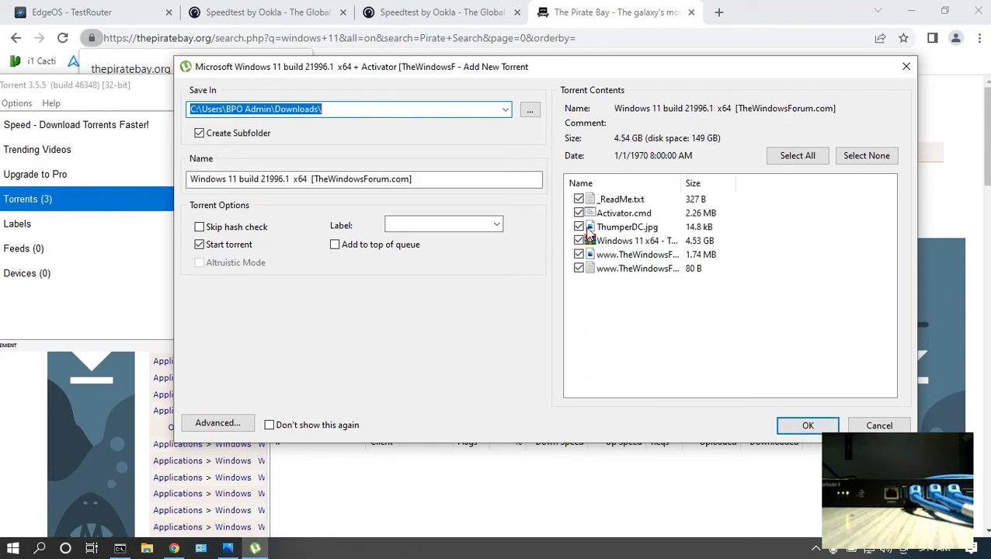
pyautogui.click(810, 429)
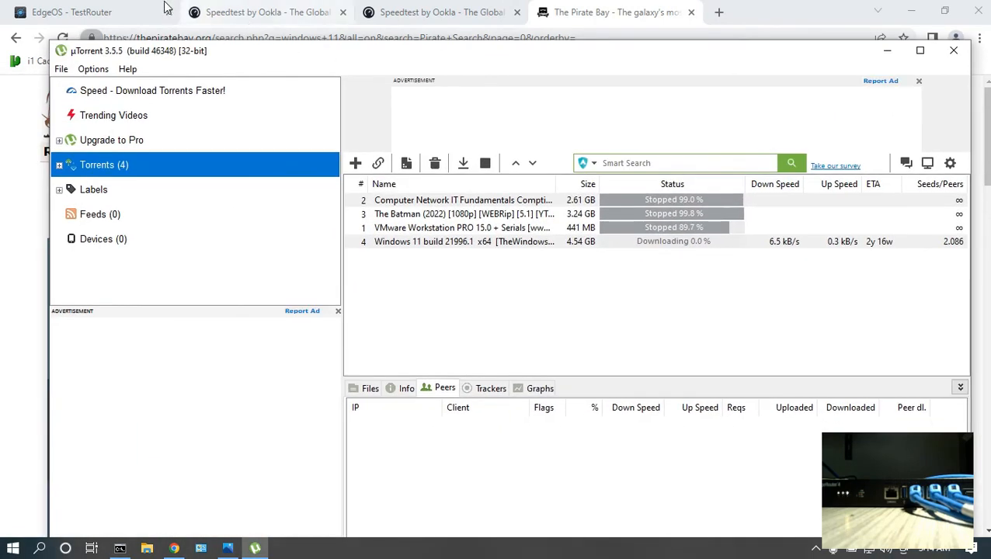
# Compare the torrent's download speed in uTorrent with the queue rule and the laptop's IP address.
pyautogui.click(128, 6)
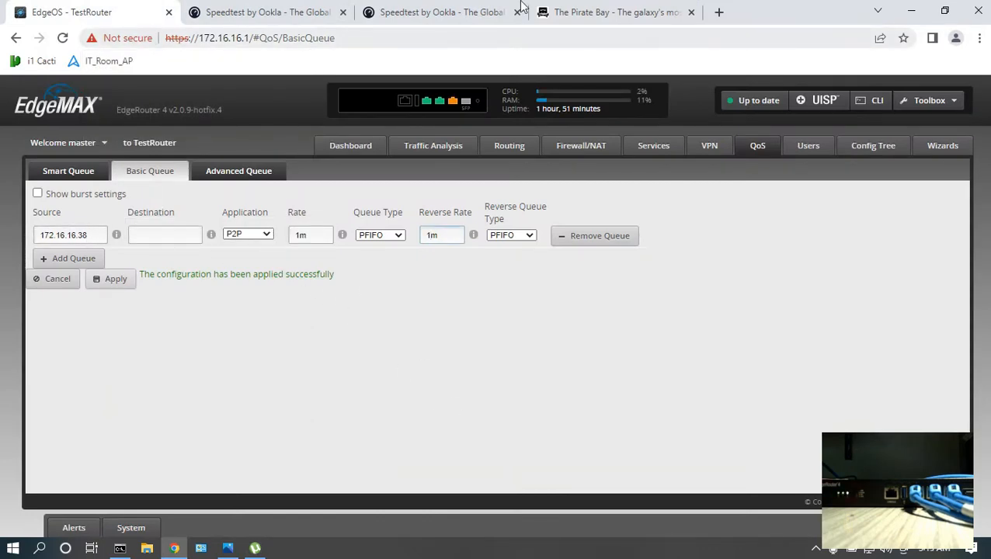
pyautogui.hotkey('alt', 'Tab')
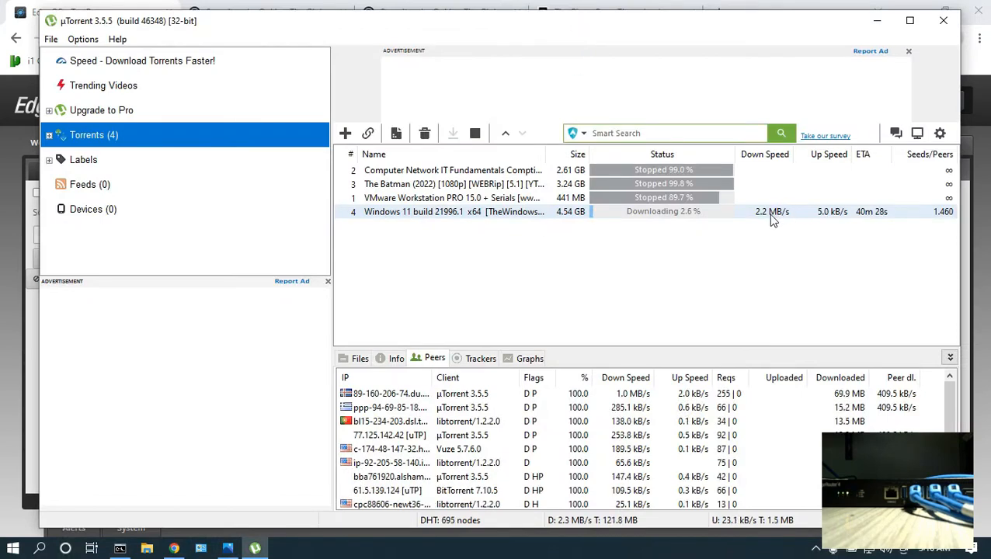
pyautogui.click(771, 214)
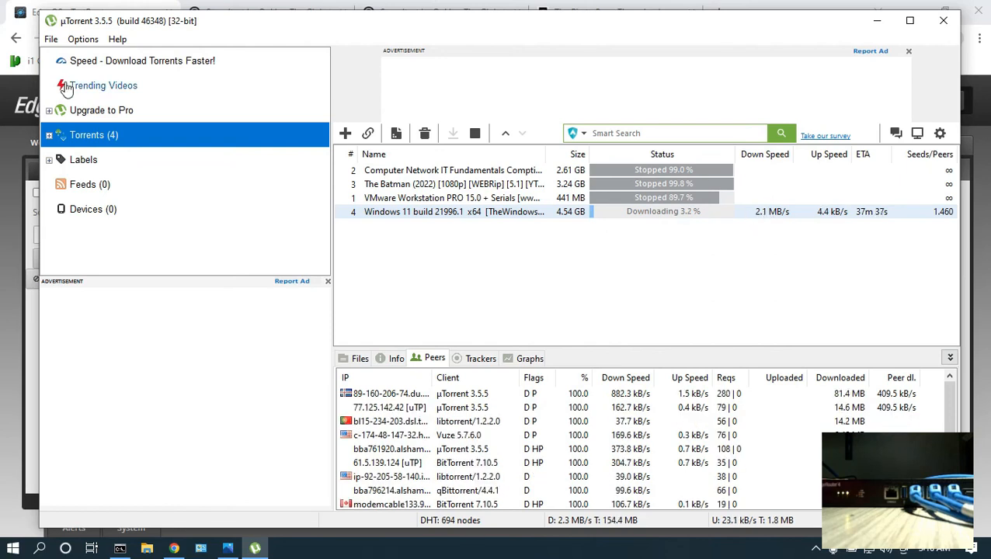
pyautogui.hotkey('alt', 'Tab')
pyautogui.doubleClick(88, 238)
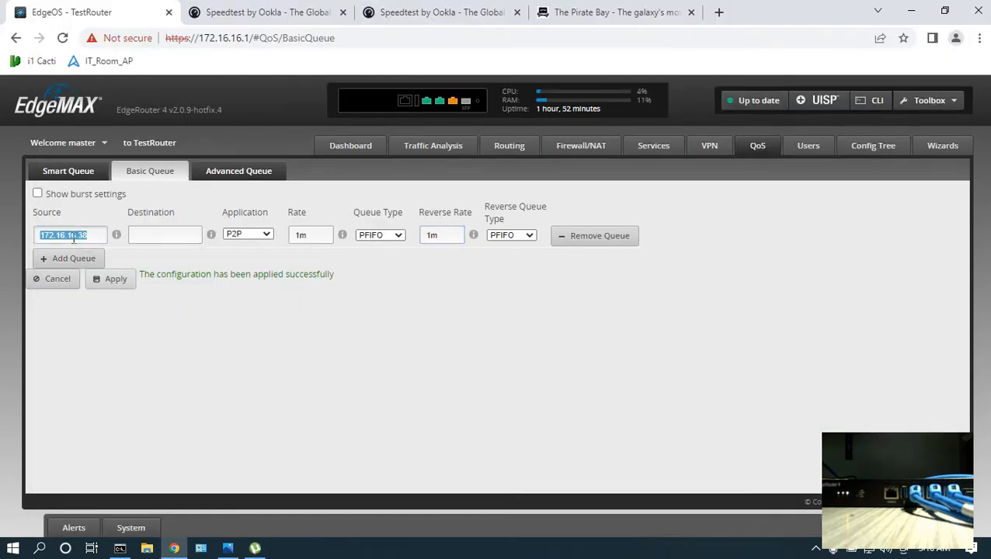
pyautogui.click(120, 549)
pyautogui.moveTo(415, 377); pyautogui.dragTo(367, 377)
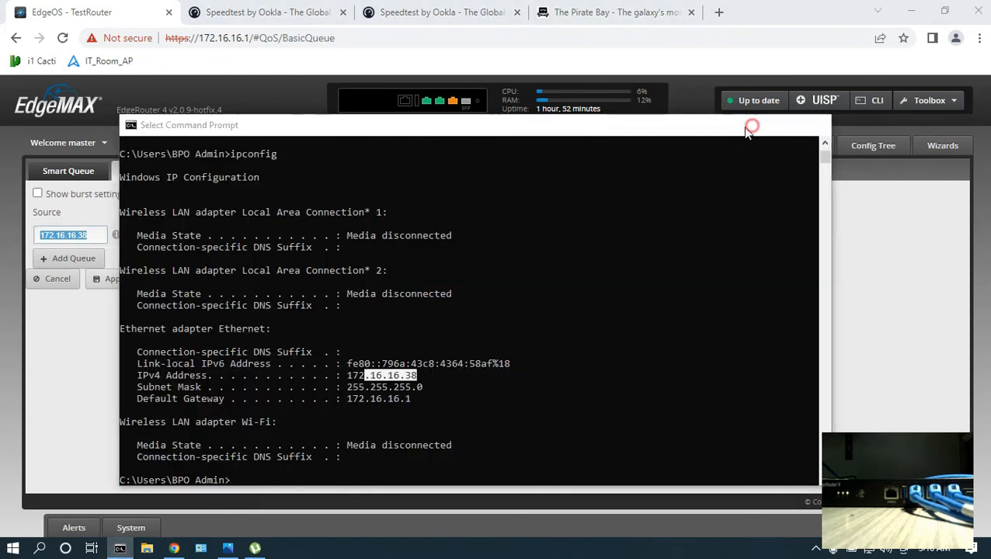
pyautogui.click(748, 127)
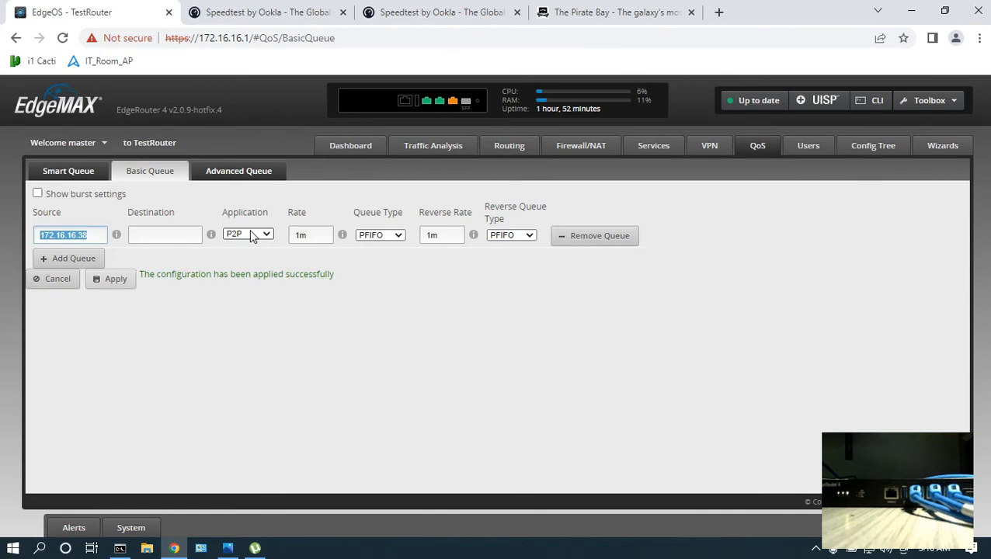
# Apply the P2P queue rule with its 1m rate and reverse rate.
pyautogui.doubleClick(308, 235)
pyautogui.doubleClick(438, 235)
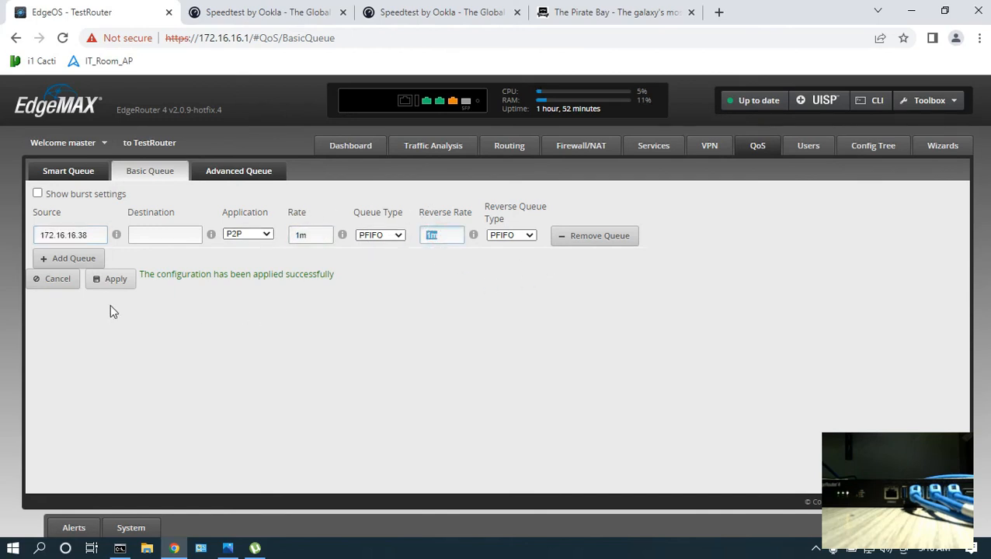
pyautogui.click(112, 281)
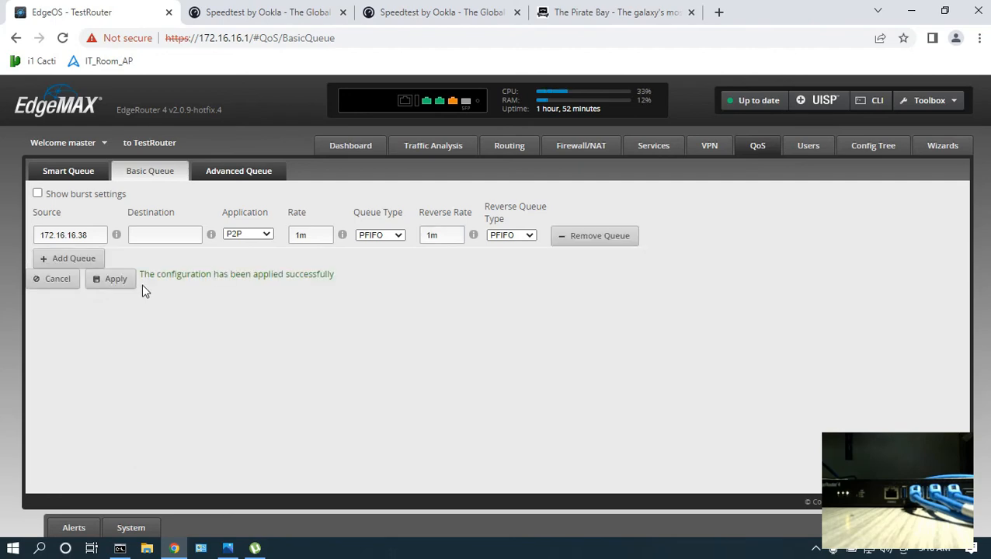
pyautogui.moveTo(187, 273); pyautogui.dragTo(313, 274)
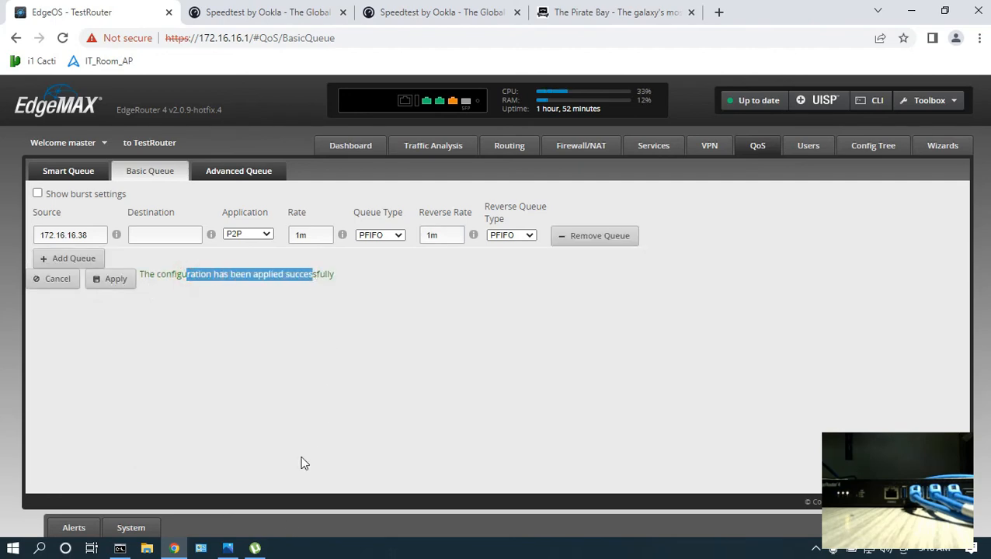
# Check the torrent's download speed in uTorrent and minimize the window.
pyautogui.click(255, 548)
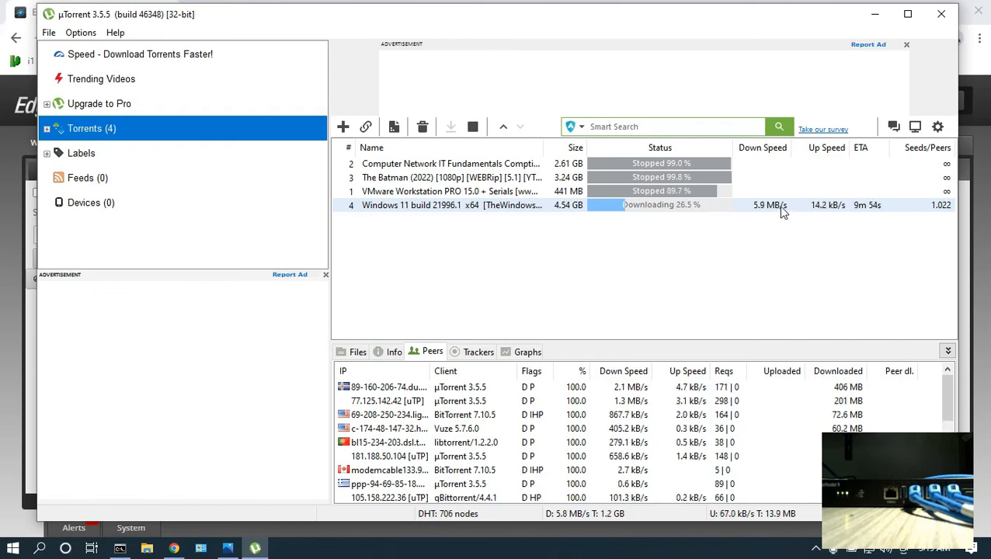
pyautogui.click(816, 549)
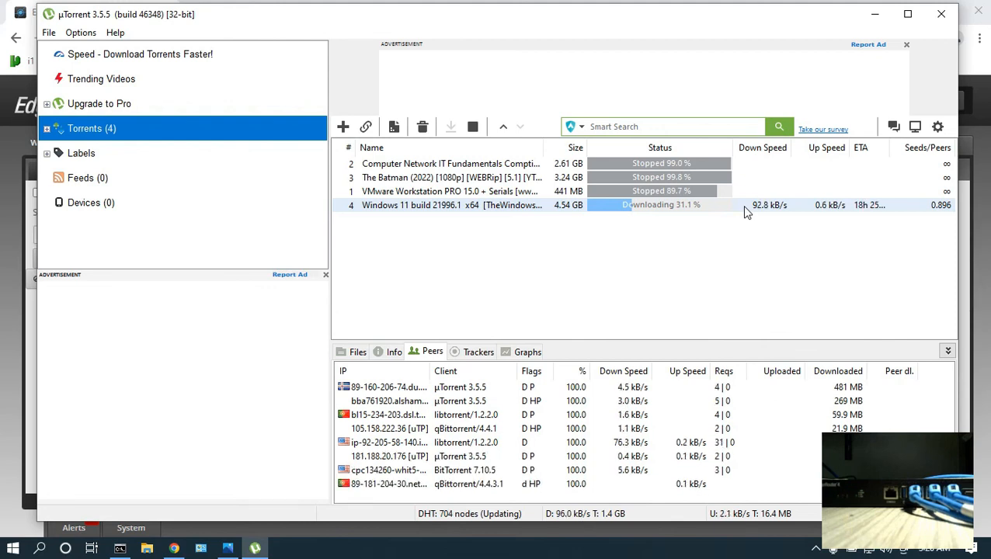
pyautogui.click(875, 14)
# Return to the QoS task list image.
pyautogui.moveTo(87, 233); pyautogui.dragTo(34, 234)
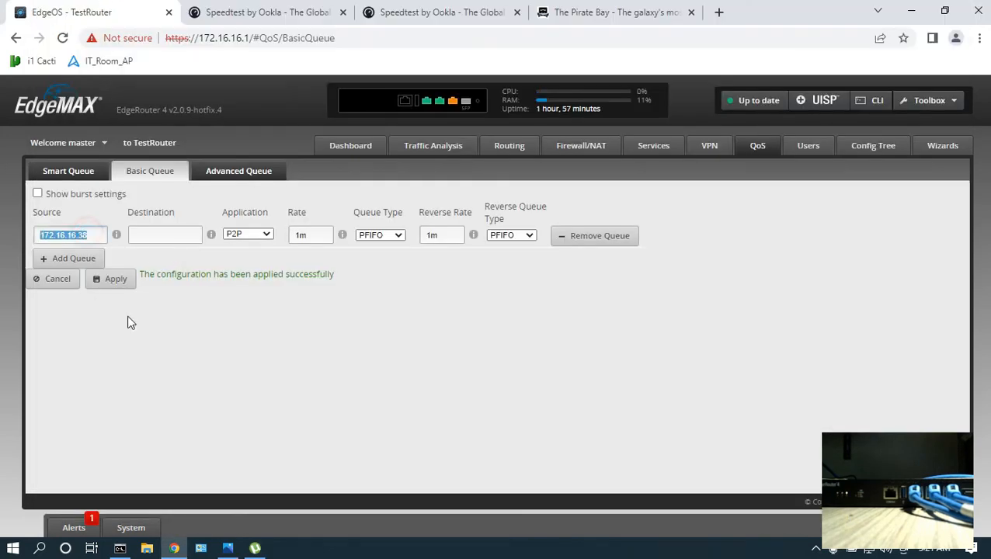
pyautogui.click(227, 548)
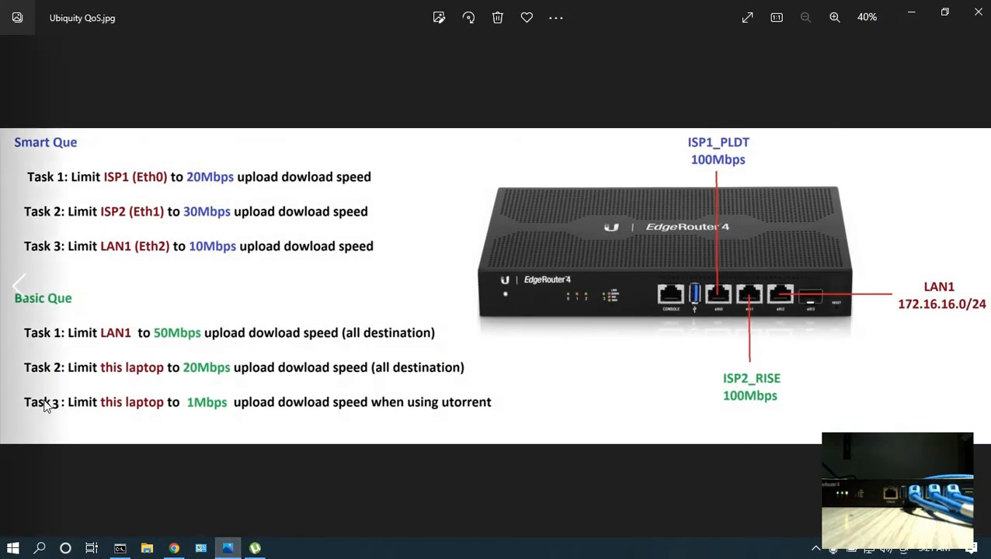